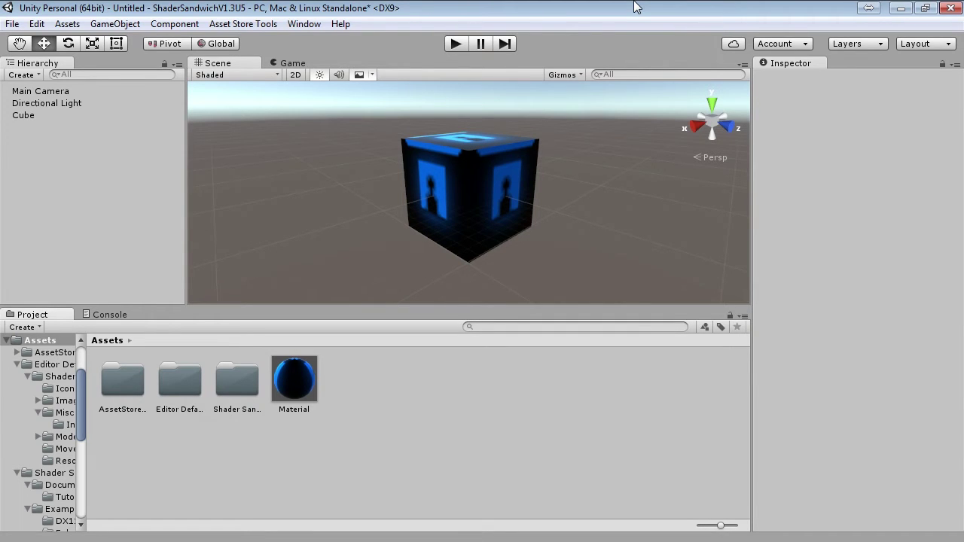
{"action": "left_click", "coordinate": [292, 383]}
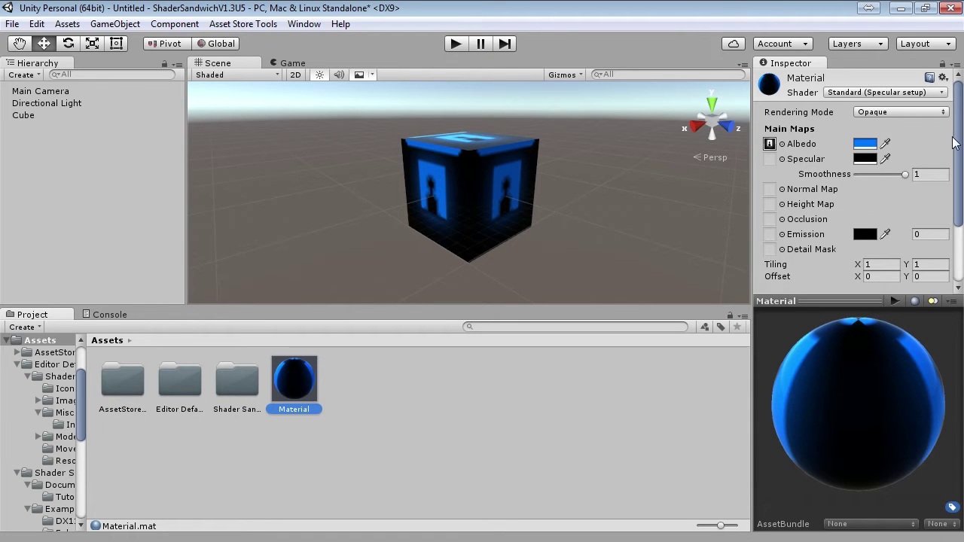
{"action": "left_click", "coordinate": [782, 144]}
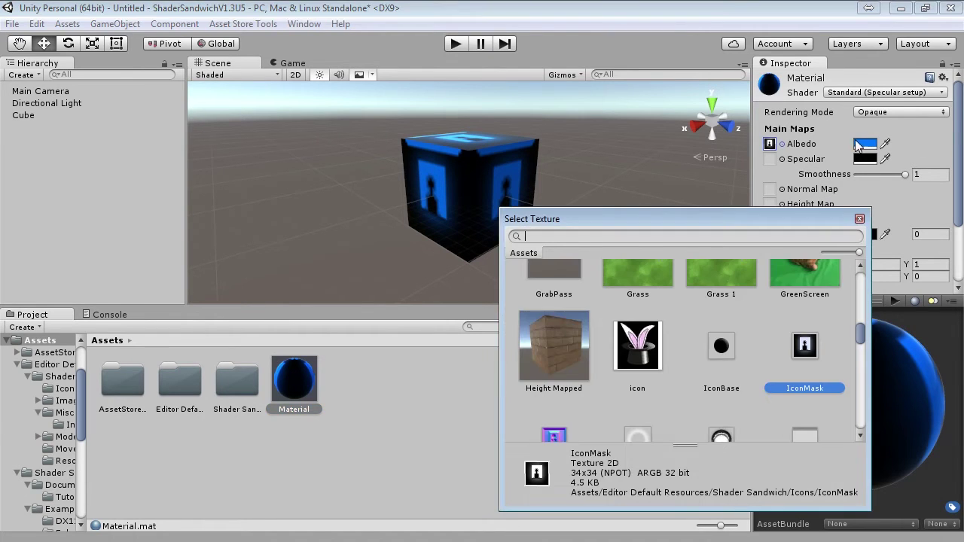
{"action": "left_click", "coordinate": [865, 144]}
{"action": "left_click", "coordinate": [925, 174]}
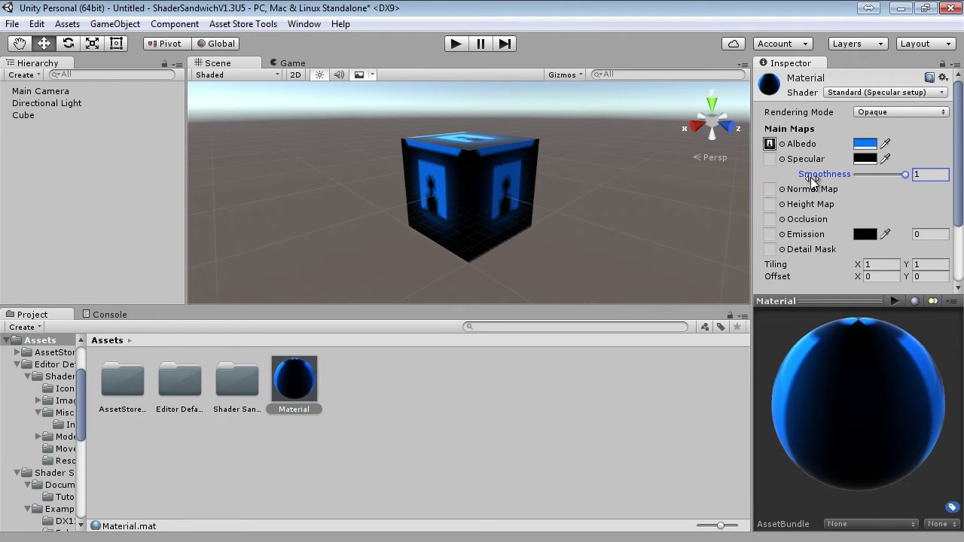
{"action": "left_click", "coordinate": [783, 144]}
{"action": "left_click", "coordinate": [635, 339]}
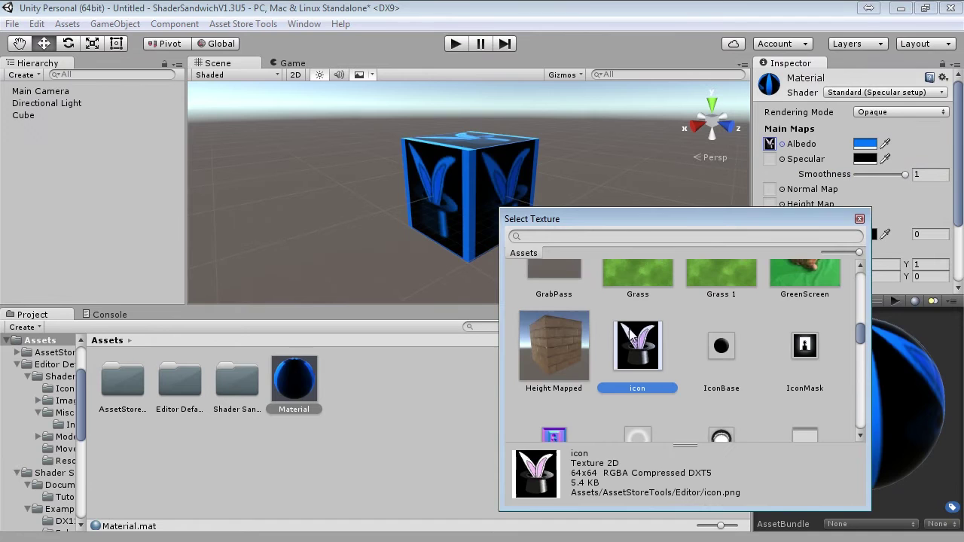
{"action": "key", "text": "Escape"}
{"action": "left_click", "coordinate": [867, 144]}
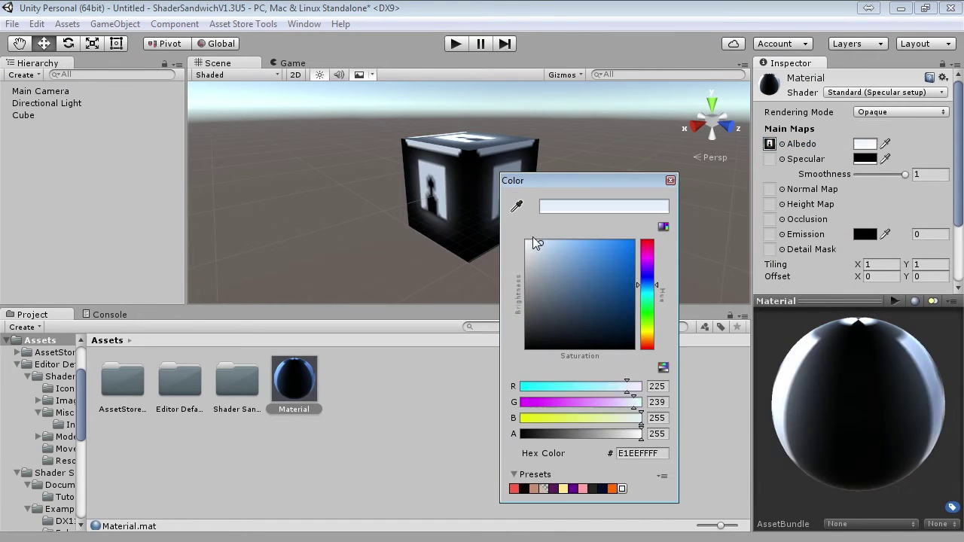
{"action": "left_click", "coordinate": [866, 159]}
{"action": "left_click_drag", "start_coordinate": [527, 286], "coordinate": [478, 354]}
{"action": "left_click", "coordinate": [491, 6]}
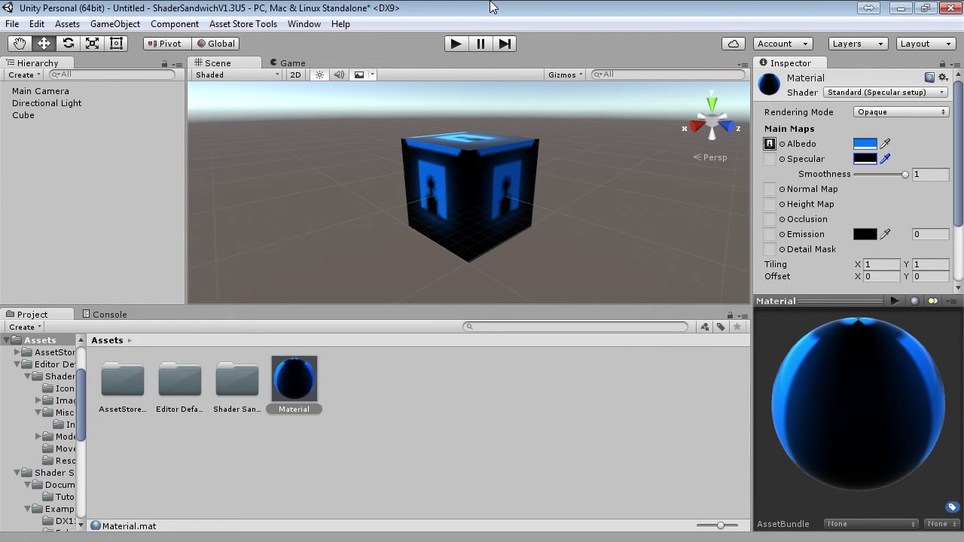
Step: Open the Shader Sandwich editor from the Window menu, reposition it, and start a new shader
{"action": "left_click", "coordinate": [308, 28]}
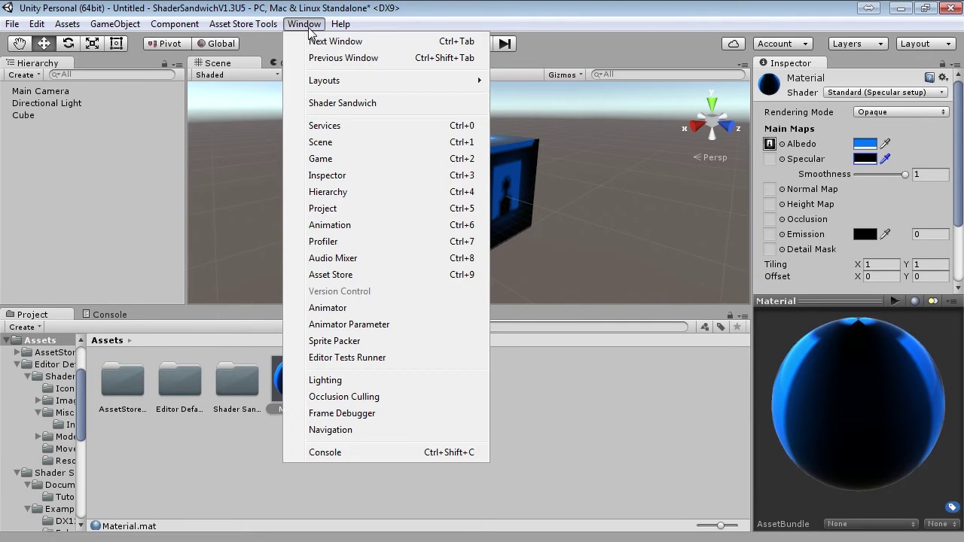
{"action": "left_click", "coordinate": [337, 102]}
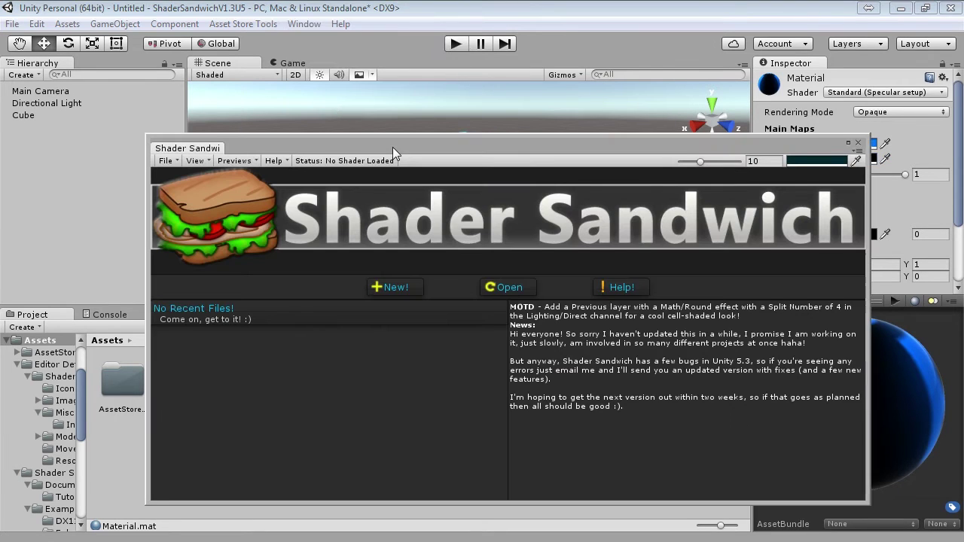
{"action": "left_click_drag", "start_coordinate": [393, 147], "coordinate": [369, 101]}
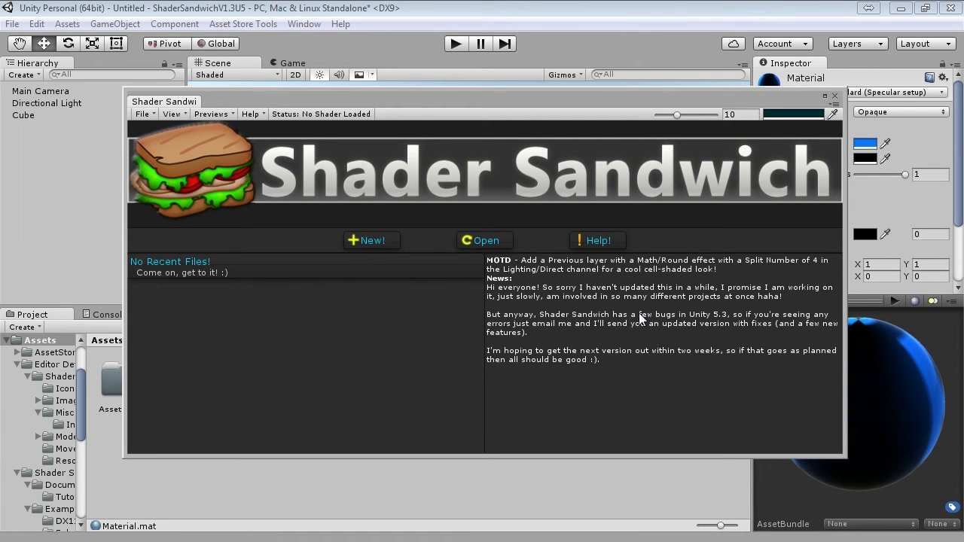
{"action": "left_click", "coordinate": [373, 244]}
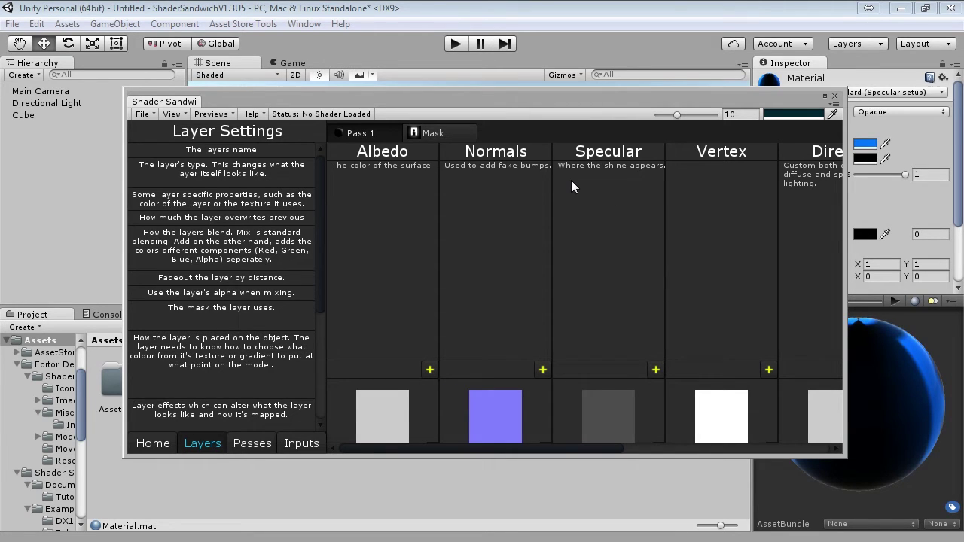
Step: Open the Shader Preview window, dock it right of the layer editor and widen it
{"action": "left_click", "coordinate": [212, 113]}
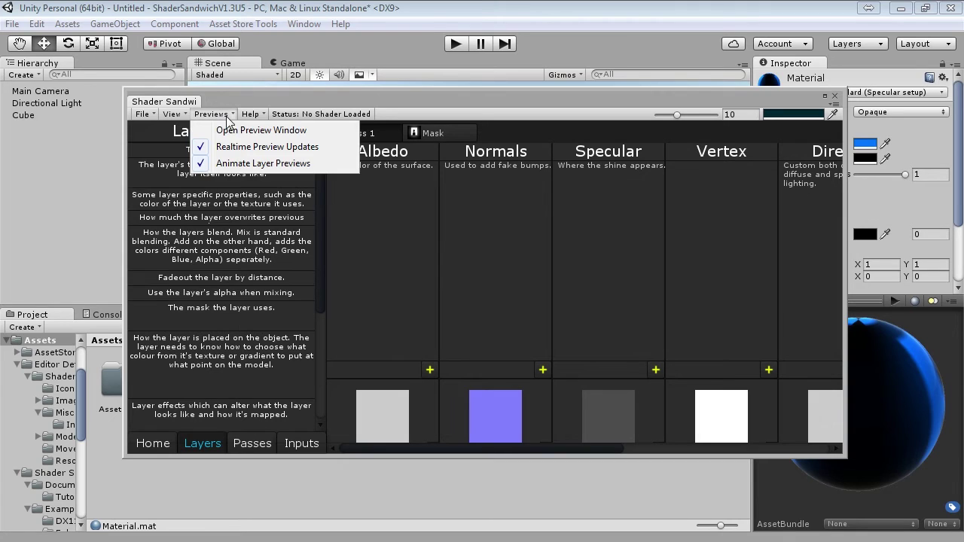
{"action": "left_click", "coordinate": [231, 131]}
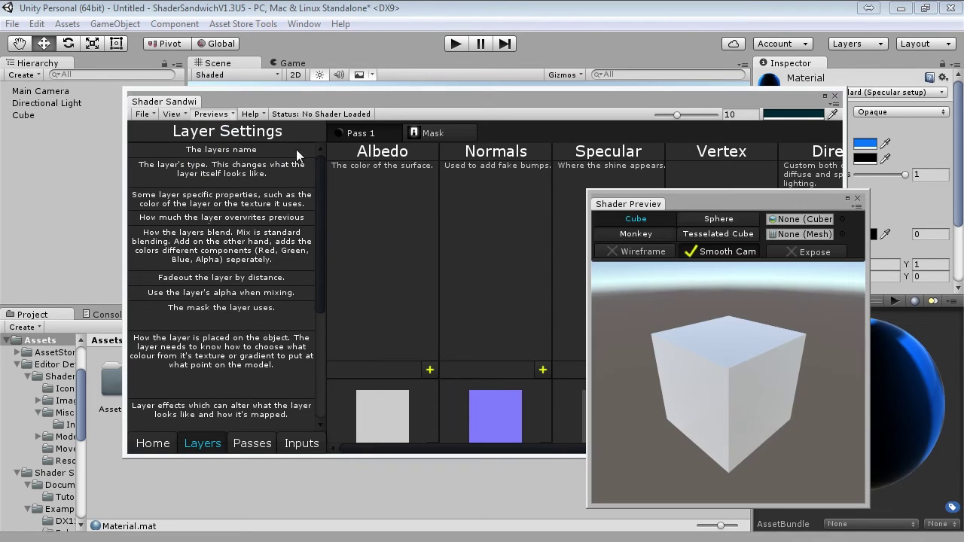
{"action": "left_click_drag", "start_coordinate": [648, 213], "coordinate": [828, 252]}
{"action": "left_click_drag", "start_coordinate": [763, 268], "coordinate": [672, 270]}
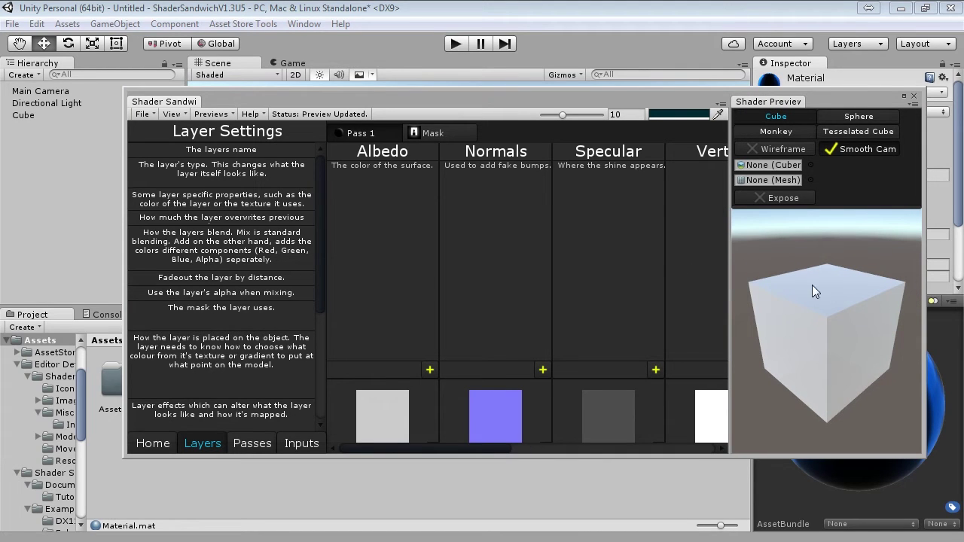
Step: Rotate the preview cube, try the sphere and monkey meshes, and toggle wireframe on and off
{"action": "left_click_drag", "start_coordinate": [812, 284], "coordinate": [848, 290]}
{"action": "right_click_drag", "start_coordinate": [848, 291], "coordinate": [849, 249]}
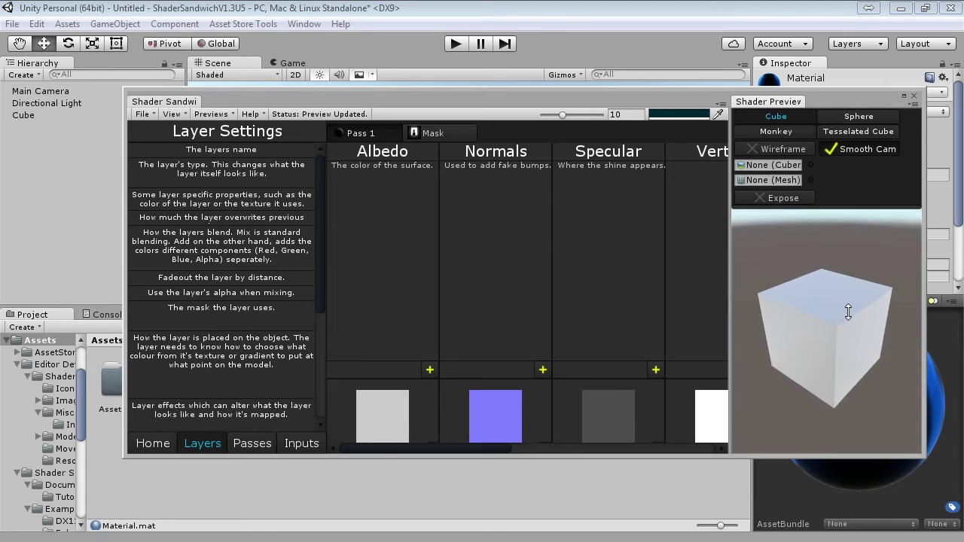
{"action": "left_click", "coordinate": [846, 118]}
{"action": "left_click", "coordinate": [798, 132]}
{"action": "left_click", "coordinate": [794, 118]}
{"action": "left_click", "coordinate": [782, 151]}
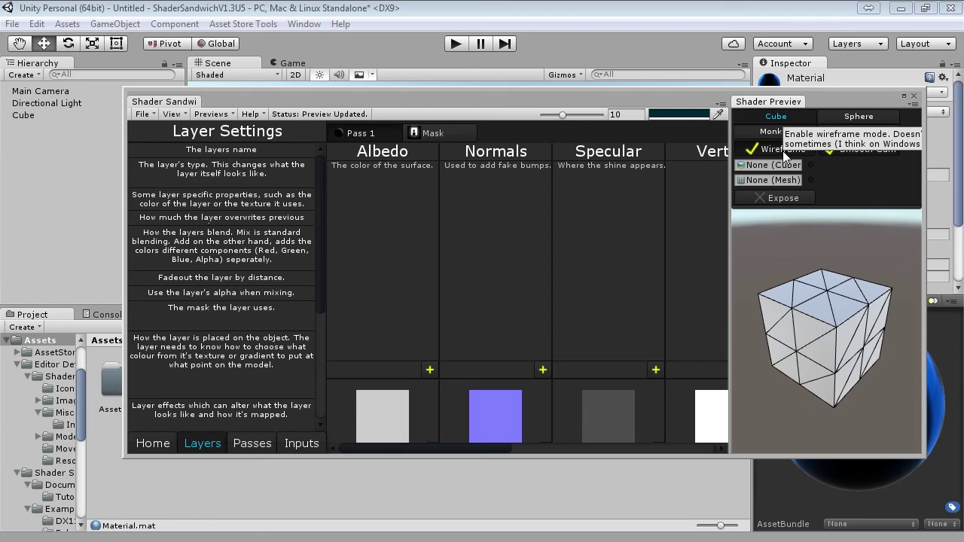
{"action": "left_click", "coordinate": [782, 151]}
{"action": "left_click_drag", "start_coordinate": [899, 403], "coordinate": [911, 360]}
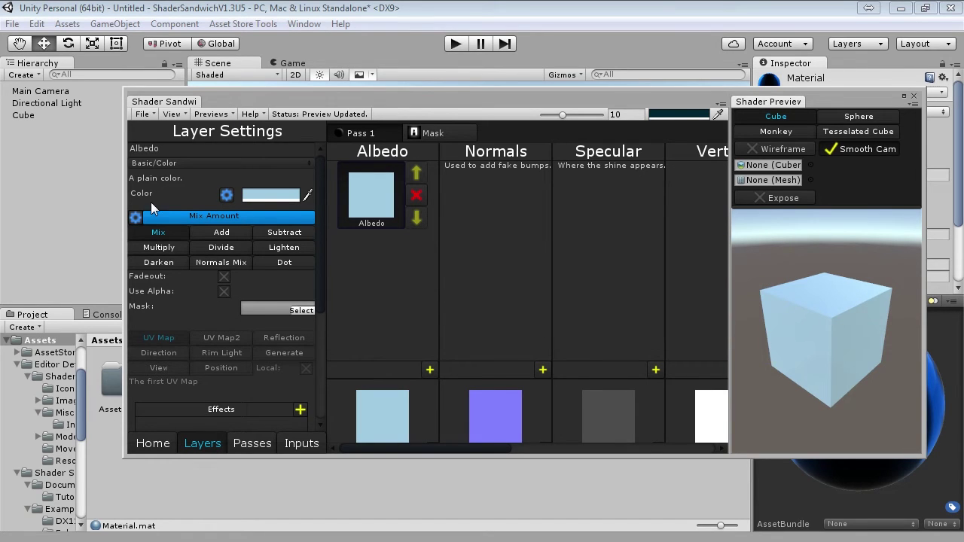
Step: Set the Albedo layer's colour to red FF2400 so the preview cube turns red
{"action": "left_click", "coordinate": [266, 196]}
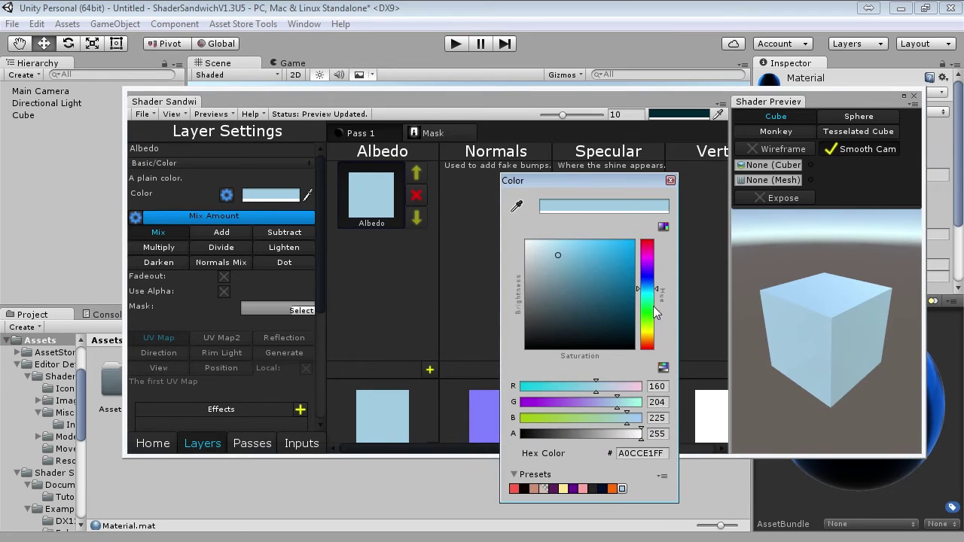
{"action": "left_click_drag", "start_coordinate": [654, 306], "coordinate": [647, 343]}
{"action": "left_click_drag", "start_coordinate": [614, 298], "coordinate": [633, 246]}
{"action": "left_click_drag", "start_coordinate": [780, 331], "coordinate": [858, 306]}
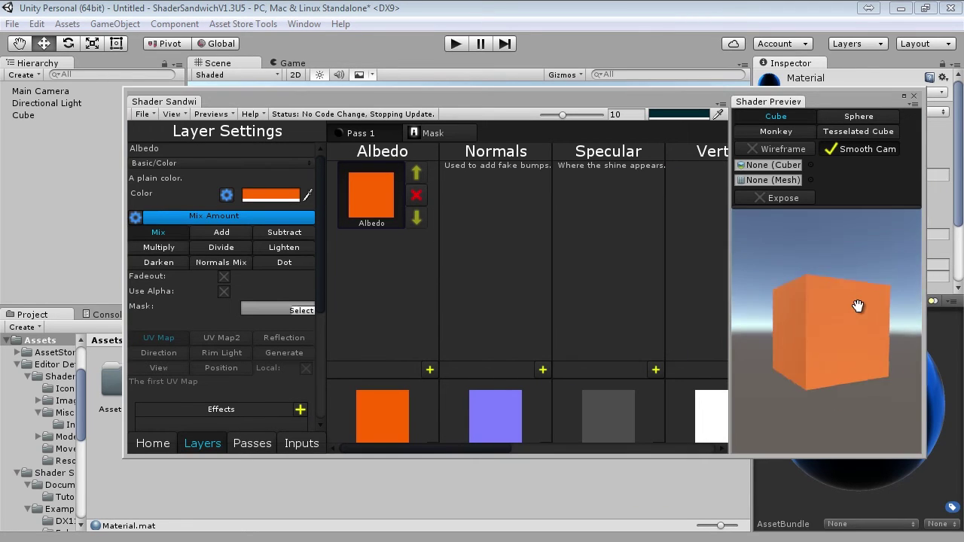
{"action": "left_click", "coordinate": [263, 195]}
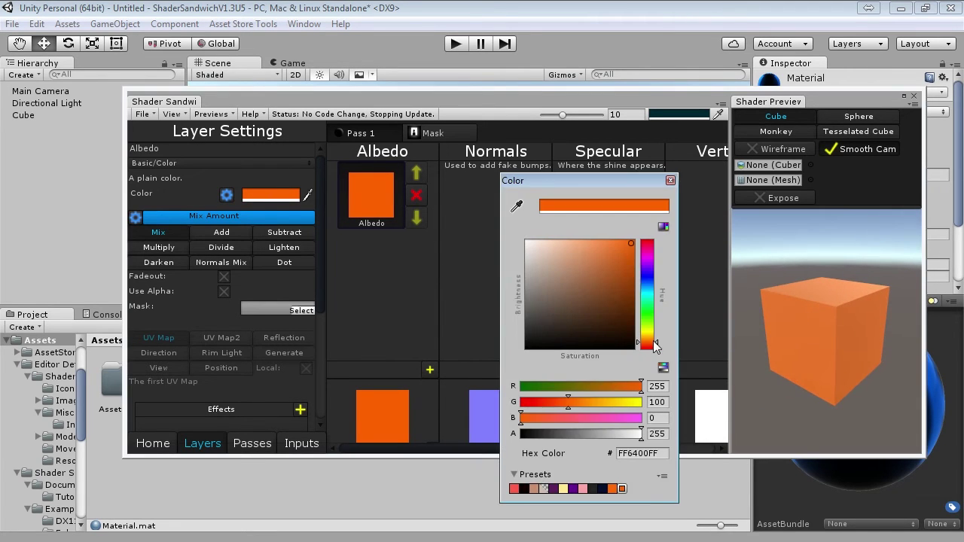
{"action": "left_click_drag", "start_coordinate": [655, 345], "coordinate": [653, 348]}
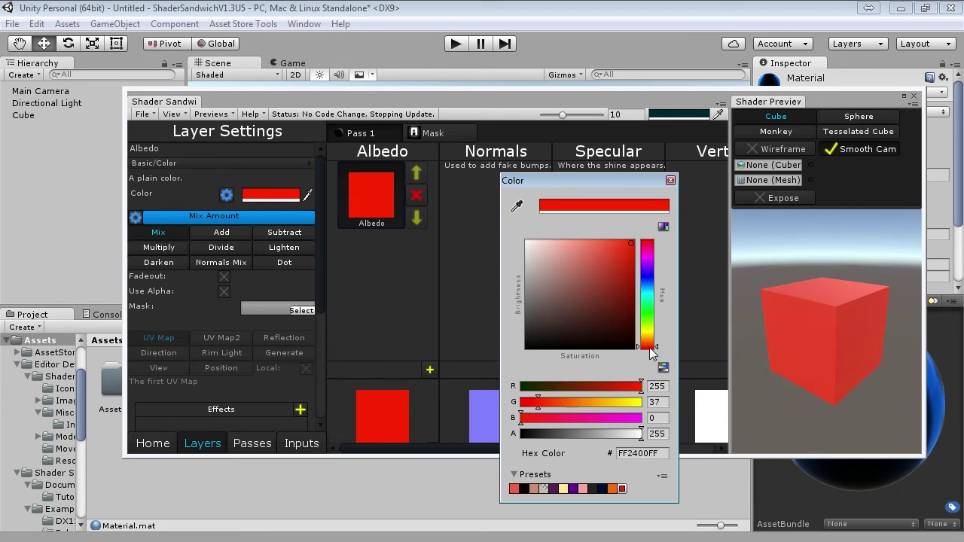
{"action": "left_click", "coordinate": [775, 336]}
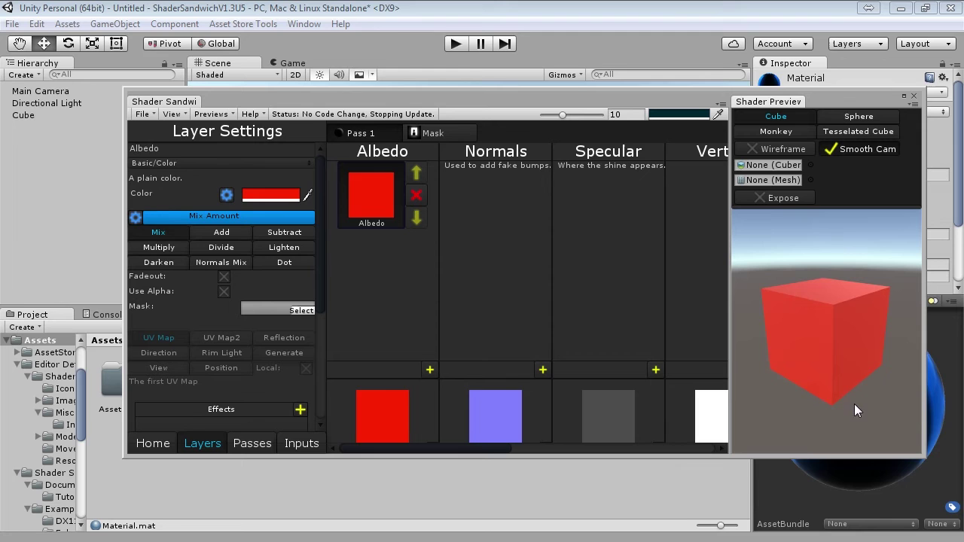
Step: Save the shader as 'Tutorial1' and lower the Shader Sandwich window to reveal the scene
{"action": "left_click", "coordinate": [152, 114]}
{"action": "left_click", "coordinate": [165, 185]}
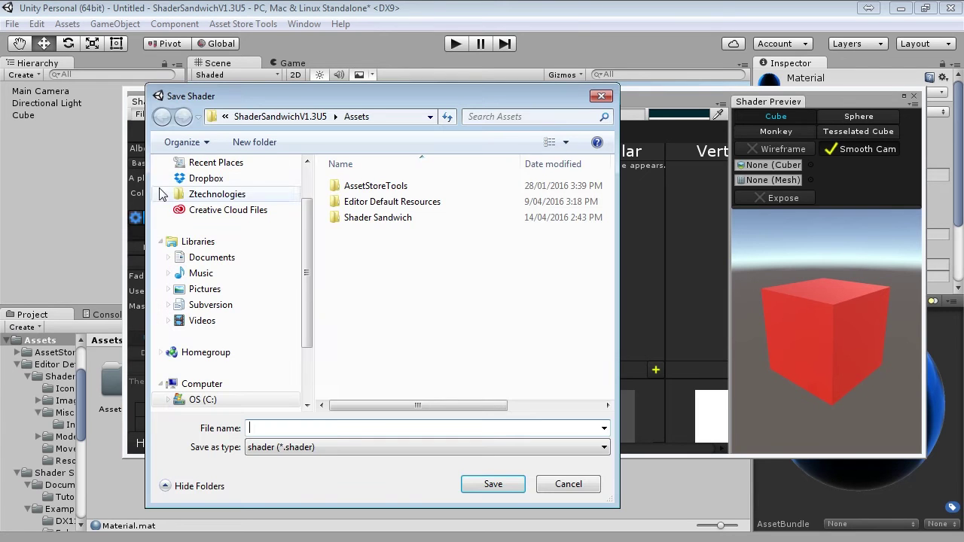
{"action": "type", "text": "Tutorial1"}
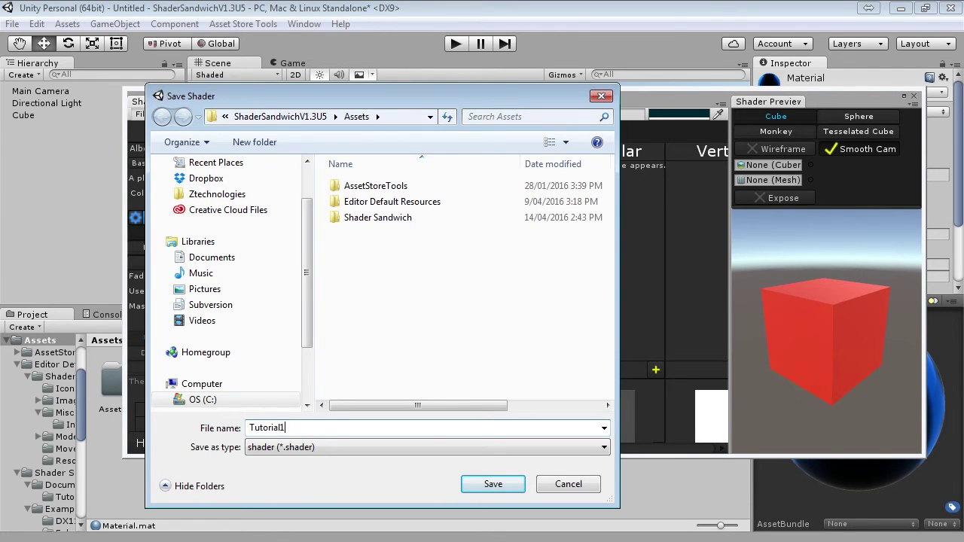
{"action": "key", "text": "Return"}
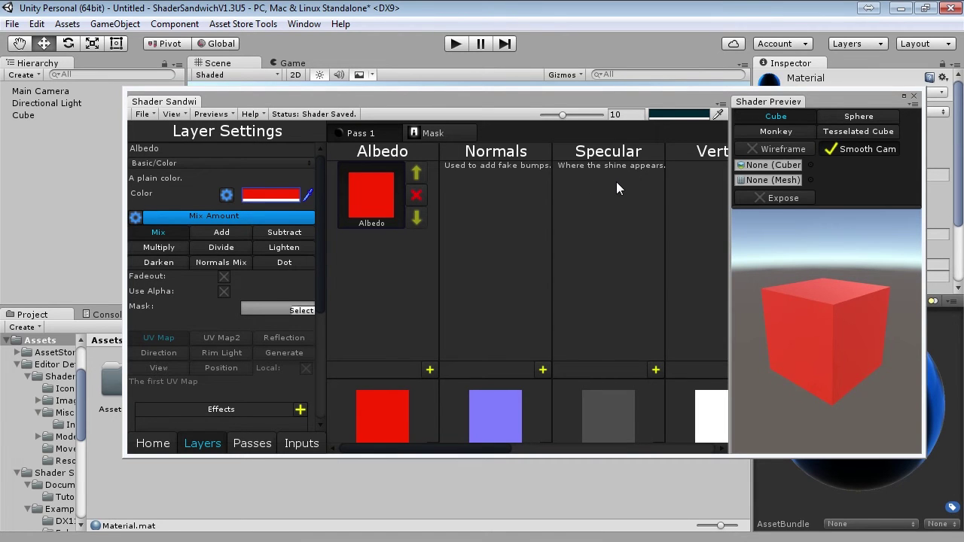
{"action": "left_click_drag", "start_coordinate": [647, 98], "coordinate": [578, 489]}
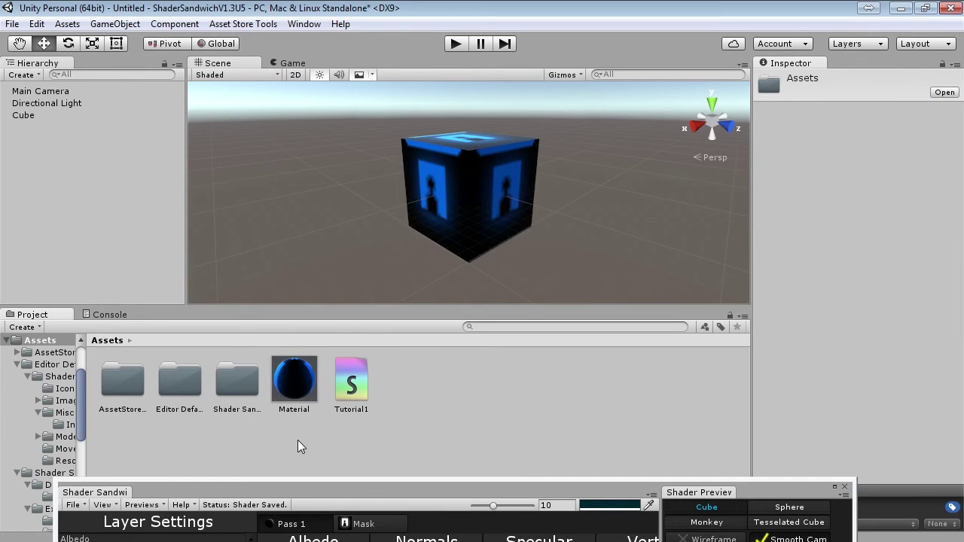
Step: Assign the Tutorial1 shader to the Material asset, making the cube and material preview red
{"action": "right_click", "coordinate": [298, 440]}
{"action": "mouse_move", "coordinate": [363, 169]}
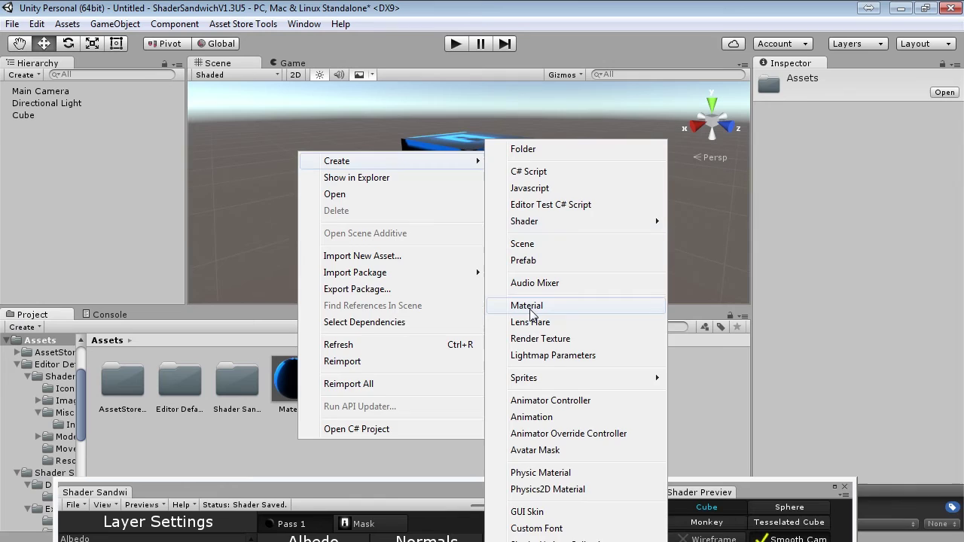
{"action": "left_click", "coordinate": [683, 376]}
{"action": "left_click", "coordinate": [295, 380]}
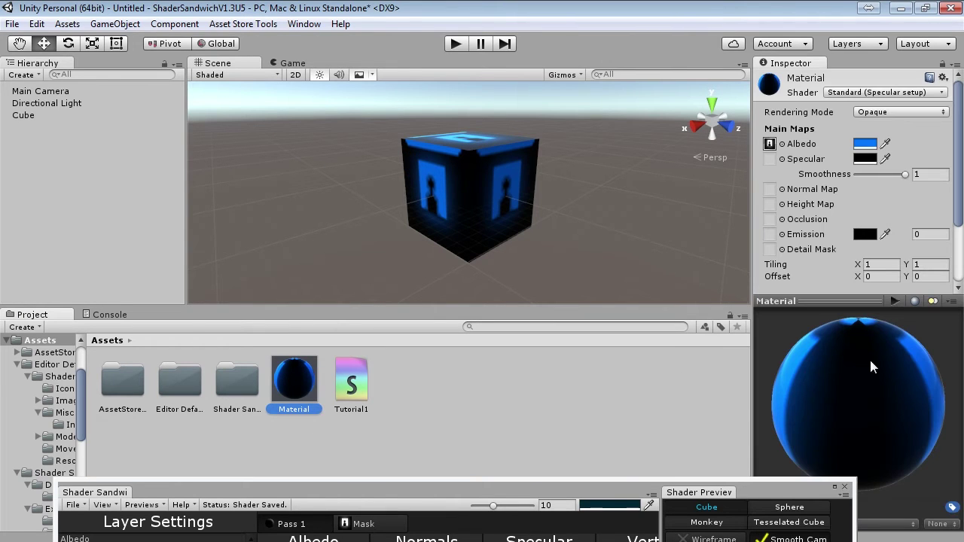
{"action": "left_click", "coordinate": [877, 92]}
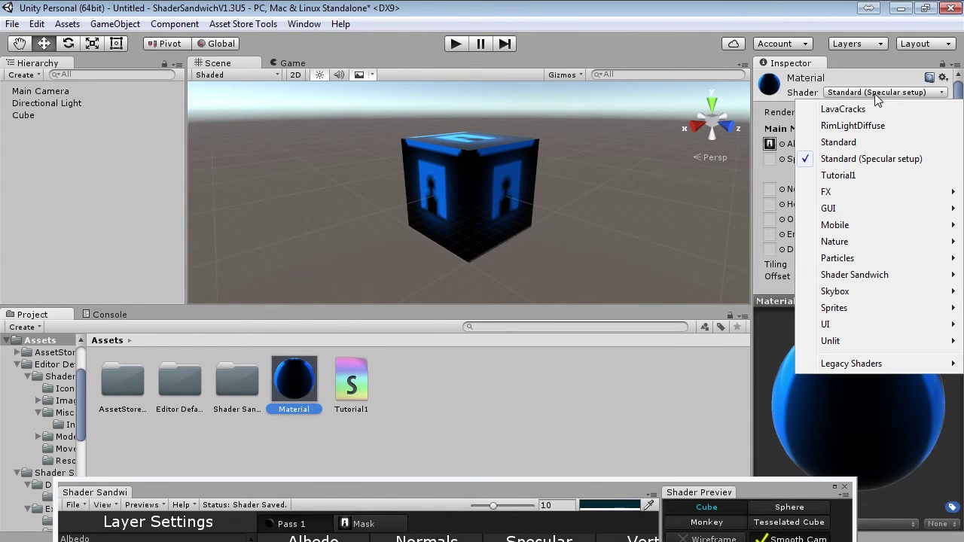
{"action": "left_click", "coordinate": [863, 175]}
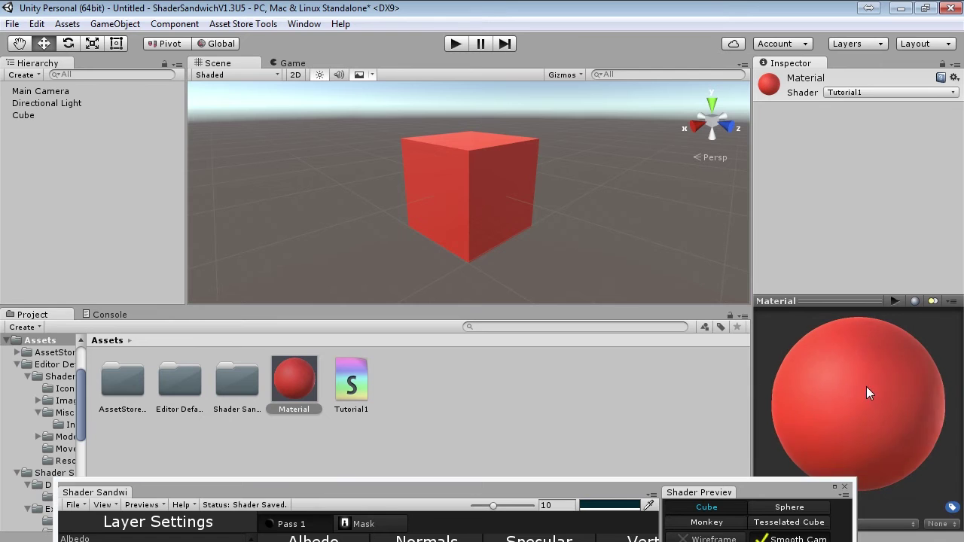
{"action": "left_click_drag", "start_coordinate": [866, 393], "coordinate": [919, 397]}
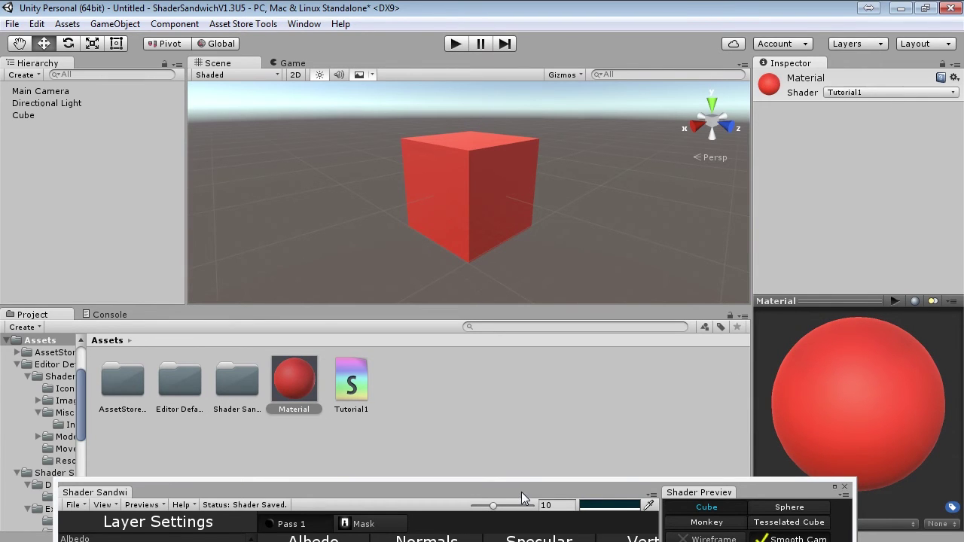
Step: Add a shader input linked to the Albedo layer's red Color
{"action": "left_click_drag", "start_coordinate": [522, 492], "coordinate": [543, 99]}
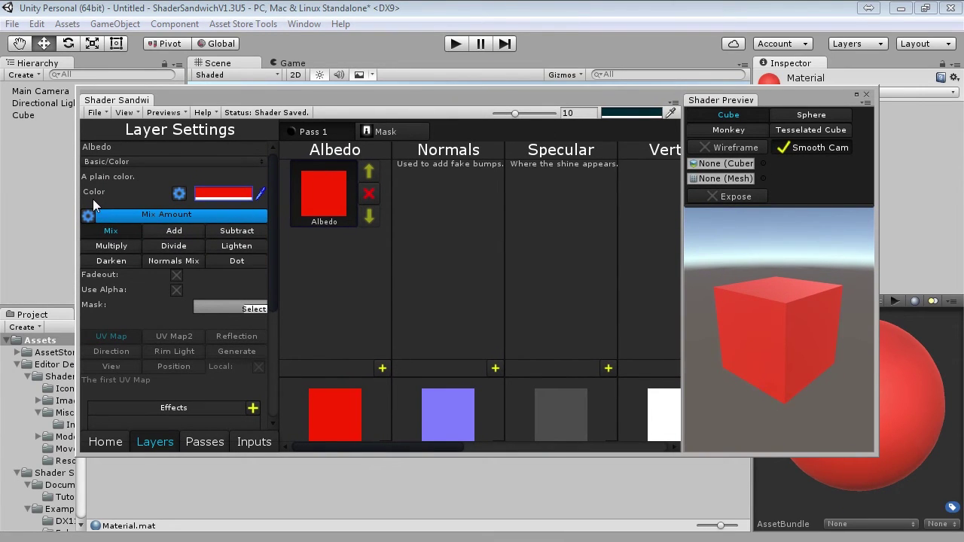
{"action": "left_click", "coordinate": [178, 193]}
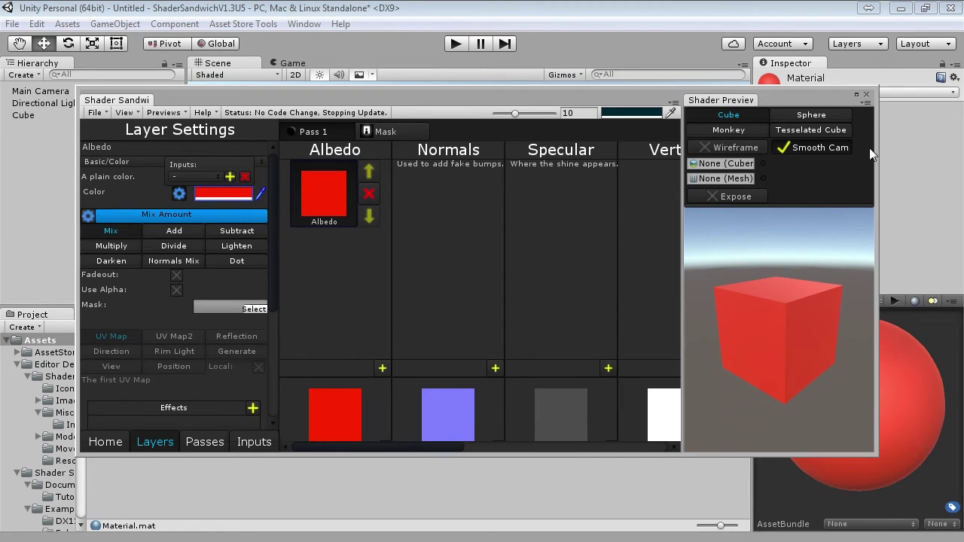
{"action": "left_click", "coordinate": [229, 177]}
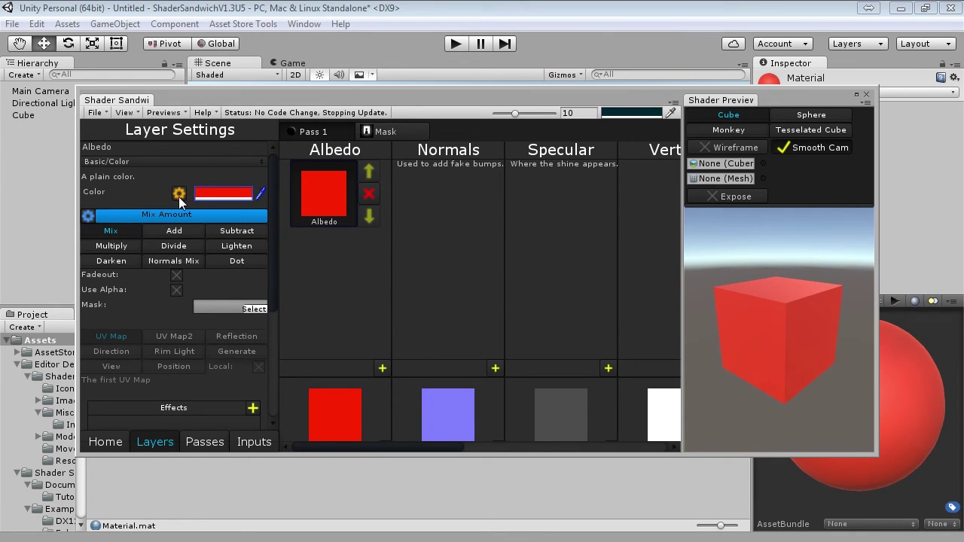
Step: Save the shader and set the Material's Albedo - Color to orange in the Inspector
{"action": "left_click", "coordinate": [100, 114]}
{"action": "left_click", "coordinate": [118, 165]}
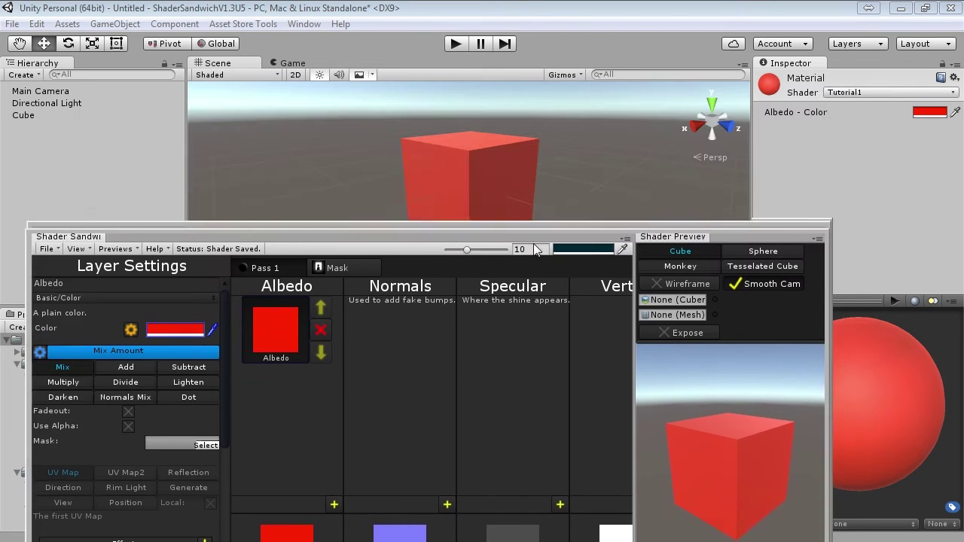
{"action": "left_click", "coordinate": [933, 112]}
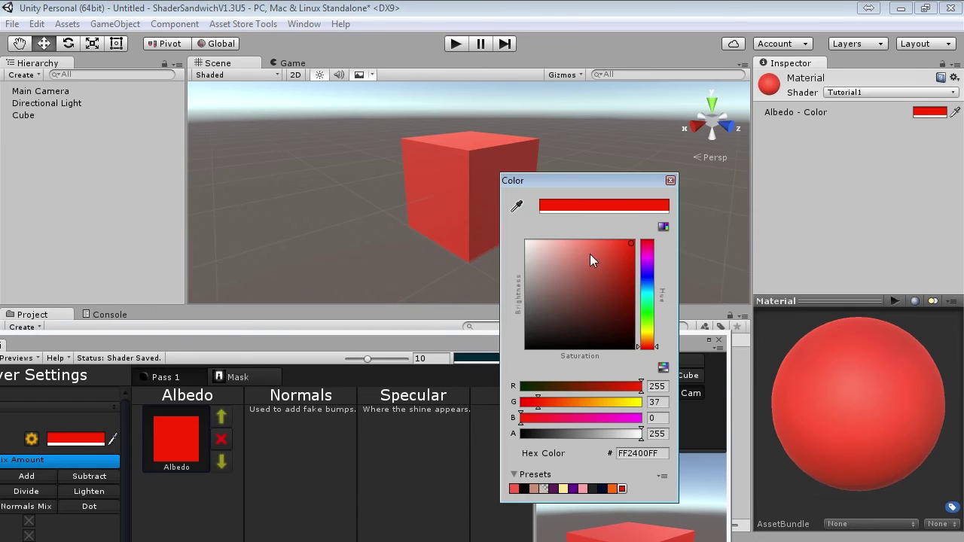
{"action": "left_click_drag", "start_coordinate": [590, 254], "coordinate": [633, 242]}
{"action": "left_click_drag", "start_coordinate": [650, 278], "coordinate": [649, 343]}
{"action": "left_click", "coordinate": [369, 329]}
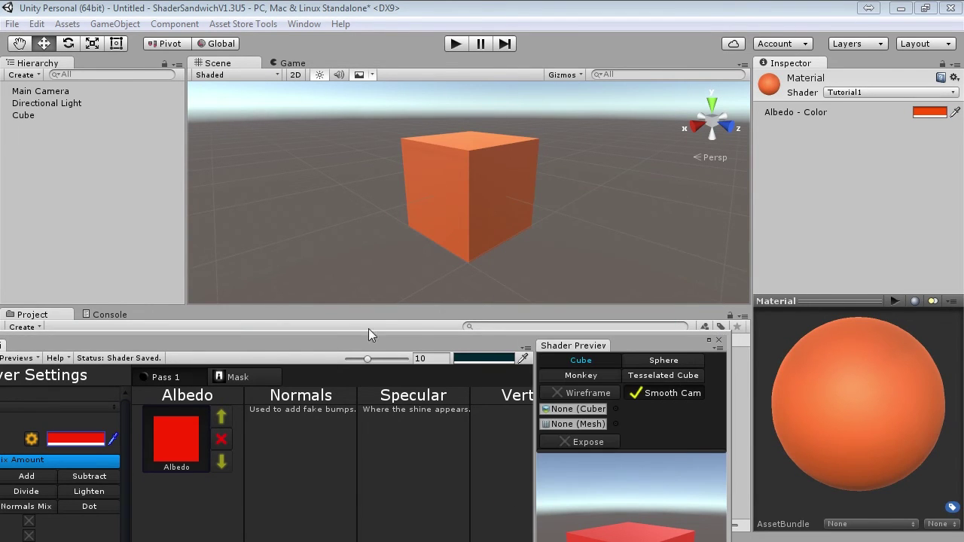
{"action": "left_click_drag", "start_coordinate": [417, 335], "coordinate": [542, 101]}
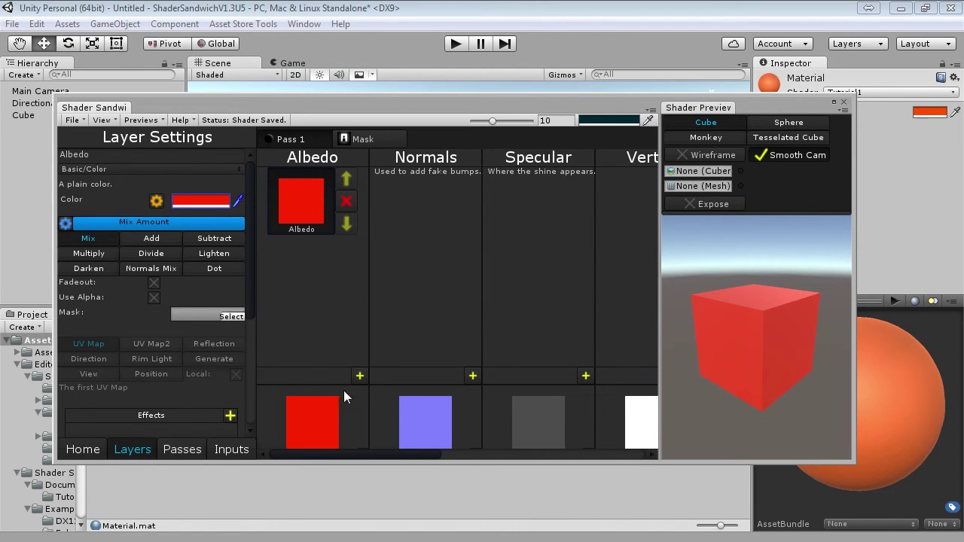
Step: Add a second Albedo layer, Albedo2, and set its type to Resources > Texture
{"action": "left_click", "coordinate": [359, 376]}
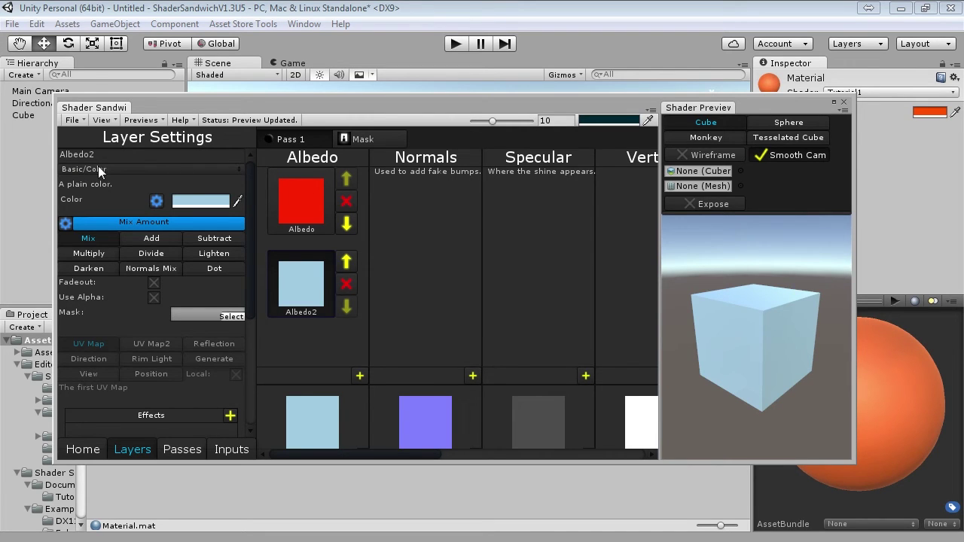
{"action": "left_click", "coordinate": [99, 168]}
{"action": "mouse_move", "coordinate": [117, 222]}
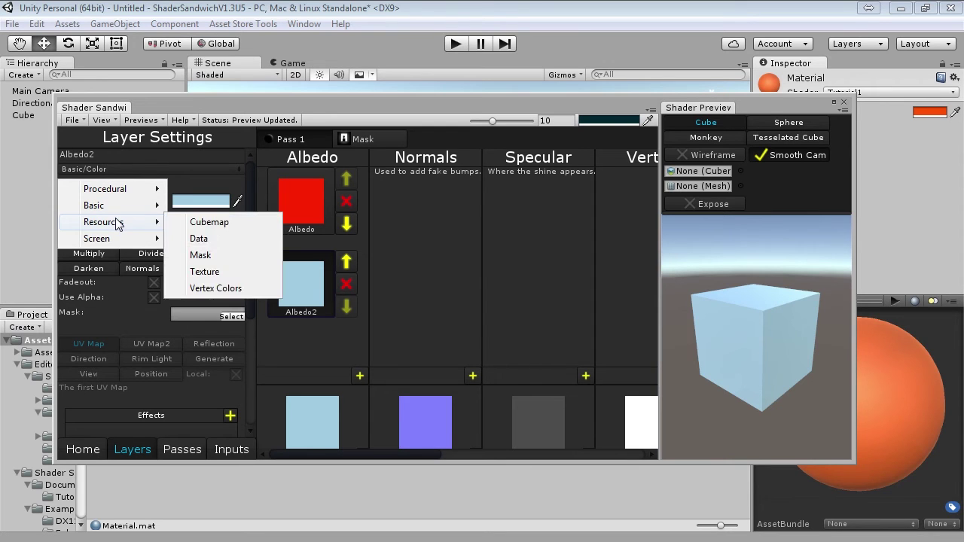
{"action": "left_click", "coordinate": [205, 272]}
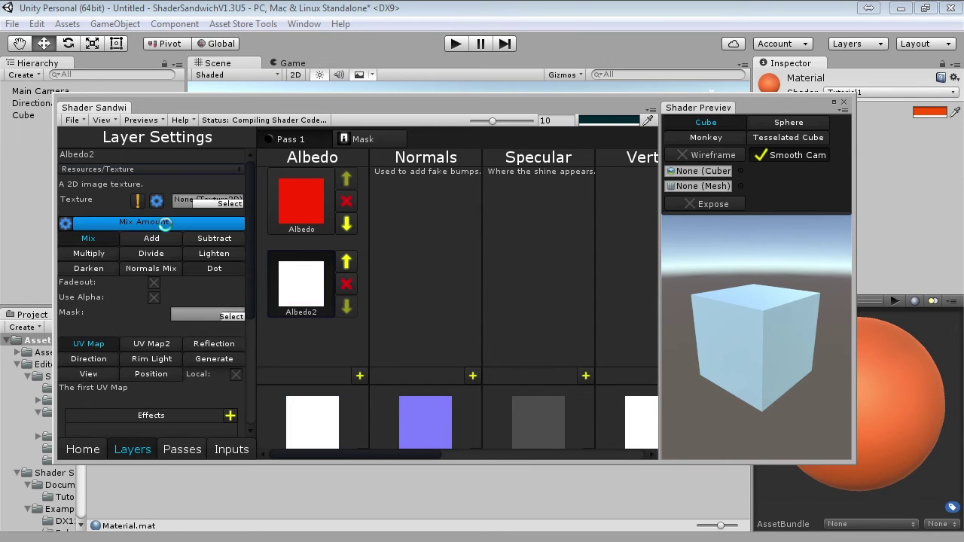
Step: Use the IconMask texture for Albedo2 and let Shader Sandwich auto-add its texture input
{"action": "left_click", "coordinate": [211, 202]}
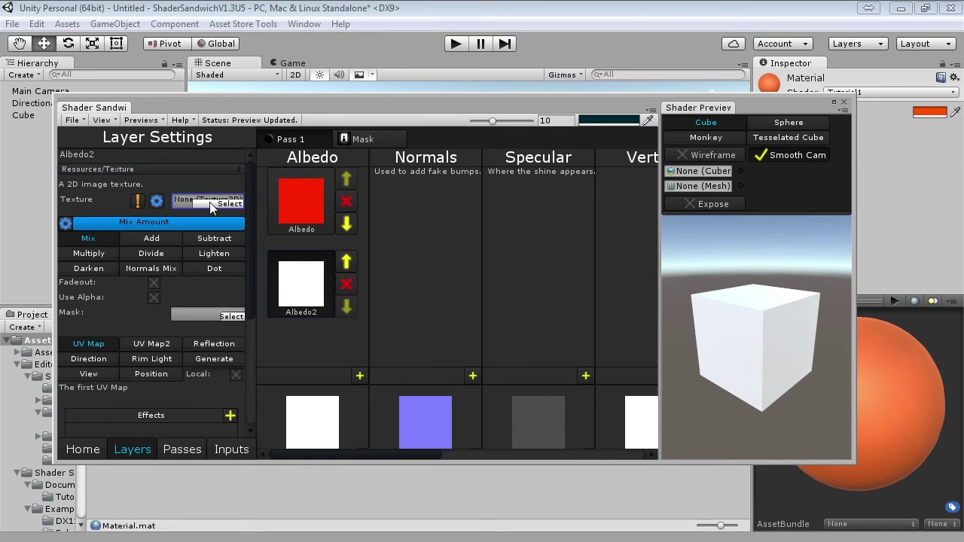
{"action": "type", "text": "icon"}
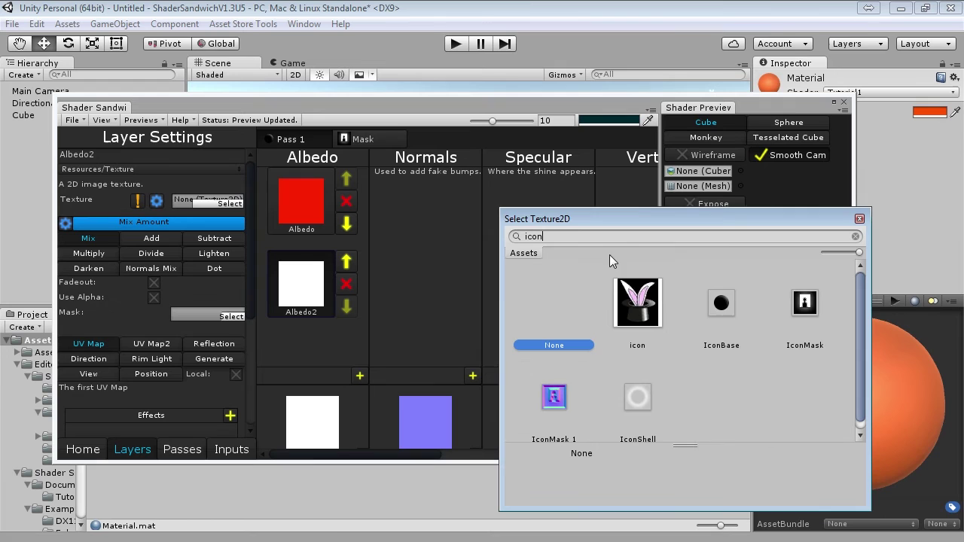
{"action": "double_click", "coordinate": [809, 297]}
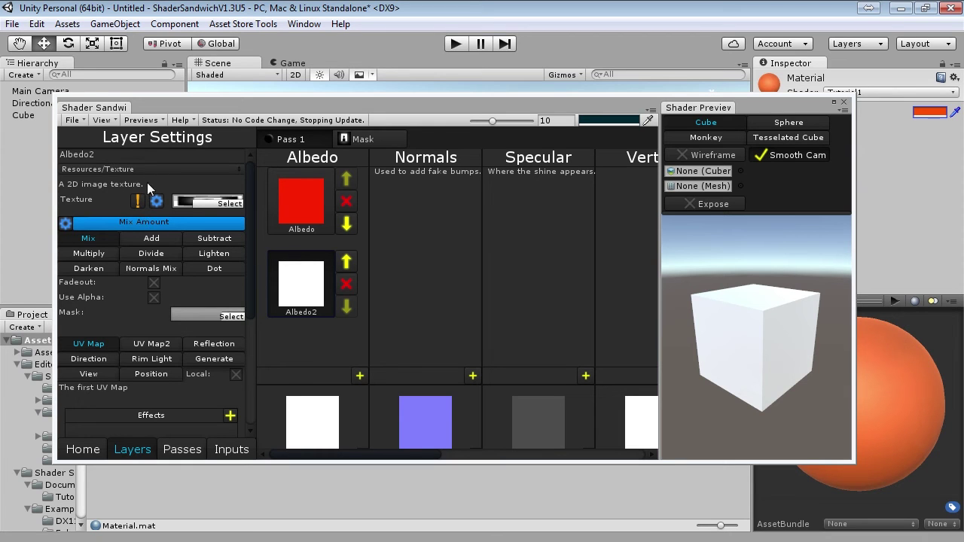
{"action": "left_click", "coordinate": [134, 201]}
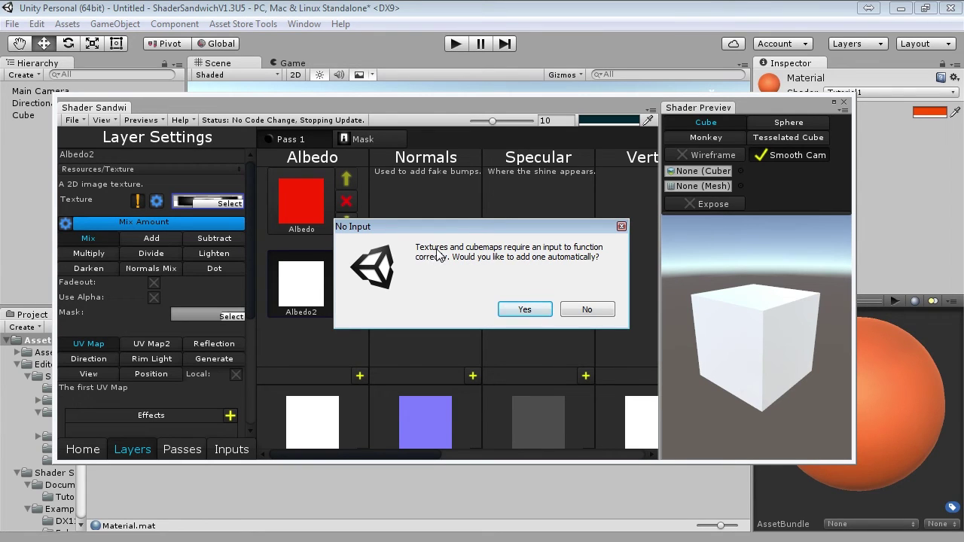
{"action": "left_click", "coordinate": [525, 310]}
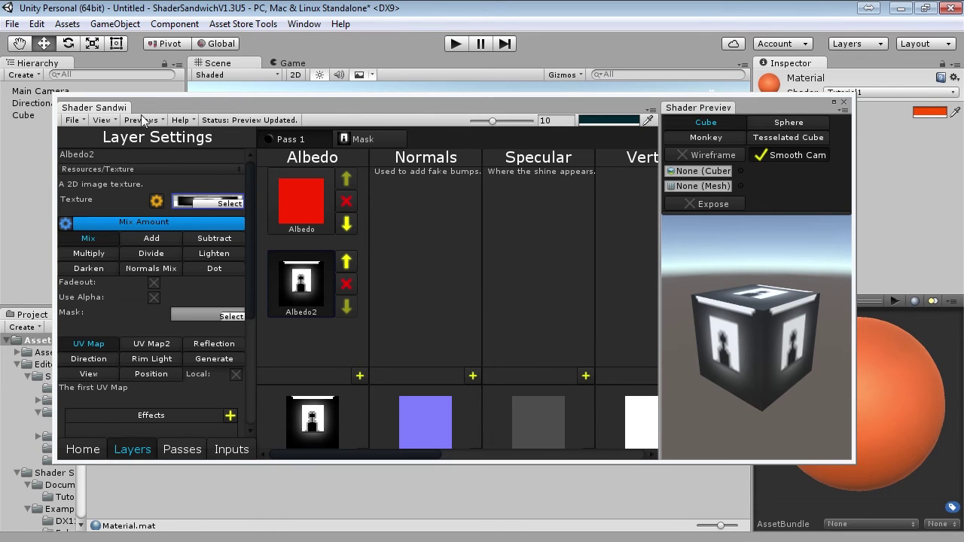
Step: Save Tutorial1 and check the material's Albedo - Color and Albedo2 - Texture inputs
{"action": "left_click", "coordinate": [73, 121]}
{"action": "left_click", "coordinate": [94, 175]}
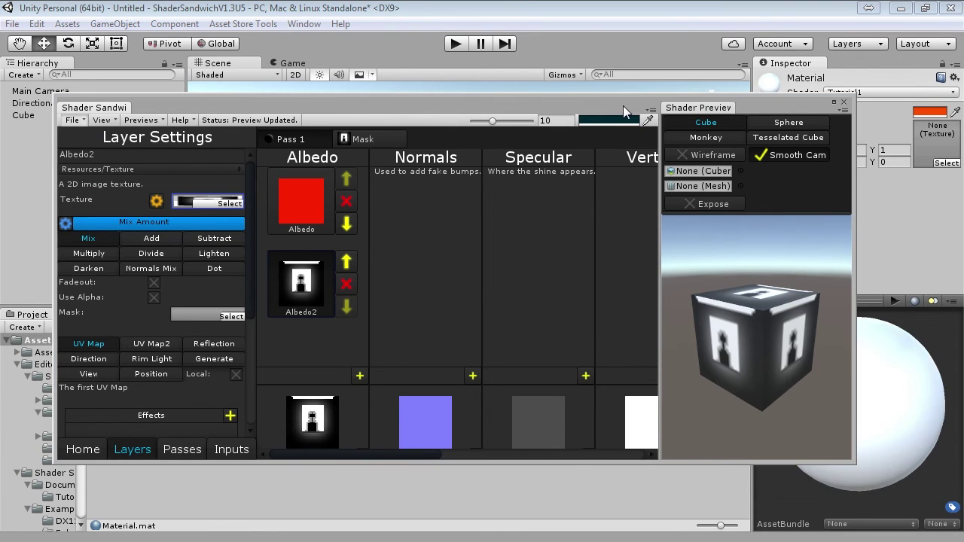
{"action": "left_click_drag", "start_coordinate": [113, 107], "coordinate": [3, 259]}
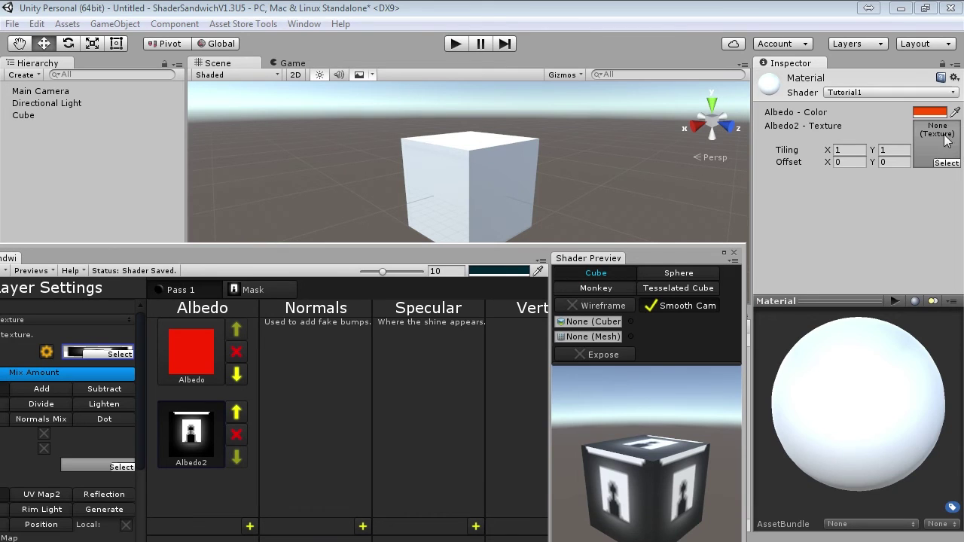
{"action": "left_click_drag", "start_coordinate": [275, 249], "coordinate": [391, 114]}
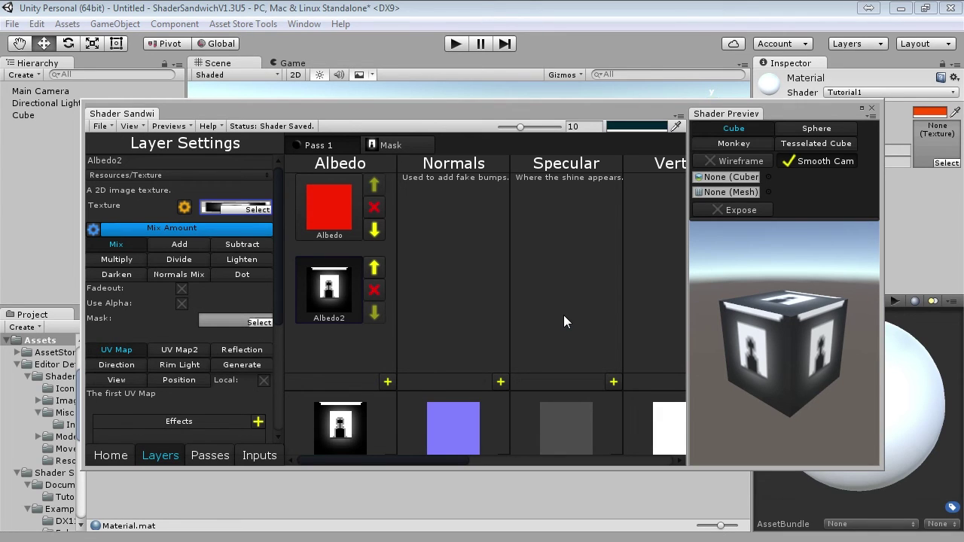
{"action": "left_click", "coordinate": [347, 211]}
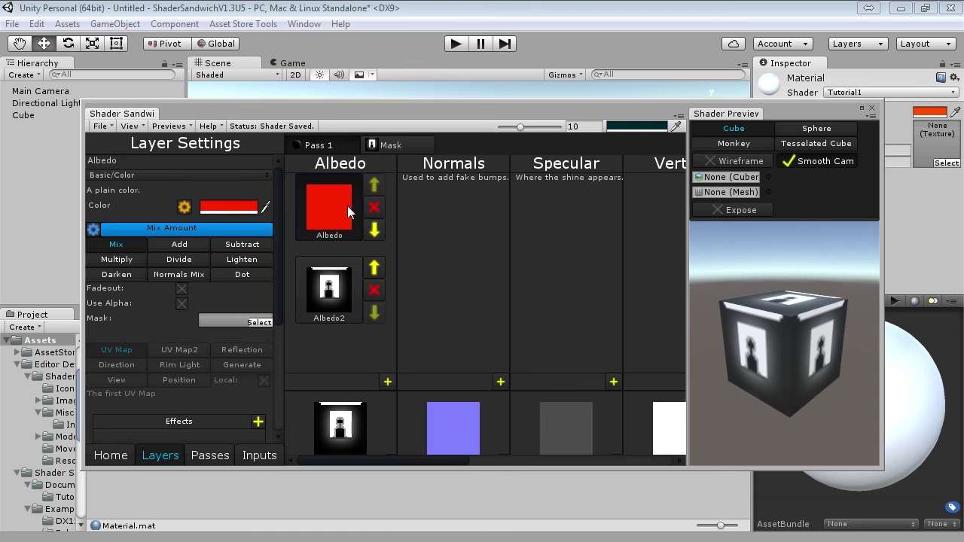
{"action": "left_click", "coordinate": [231, 208]}
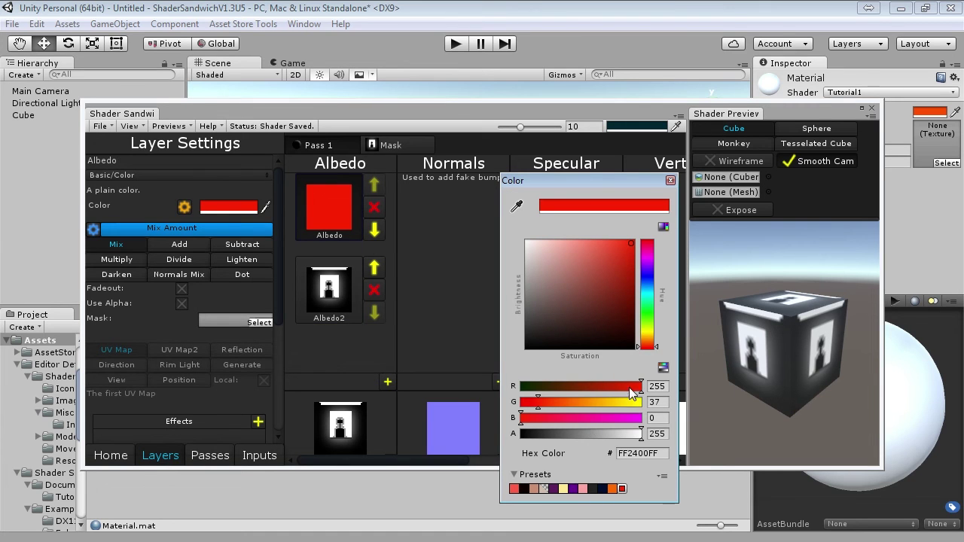
{"action": "left_click", "coordinate": [657, 386]}
{"action": "left_click_drag", "start_coordinate": [575, 386], "coordinate": [648, 389]}
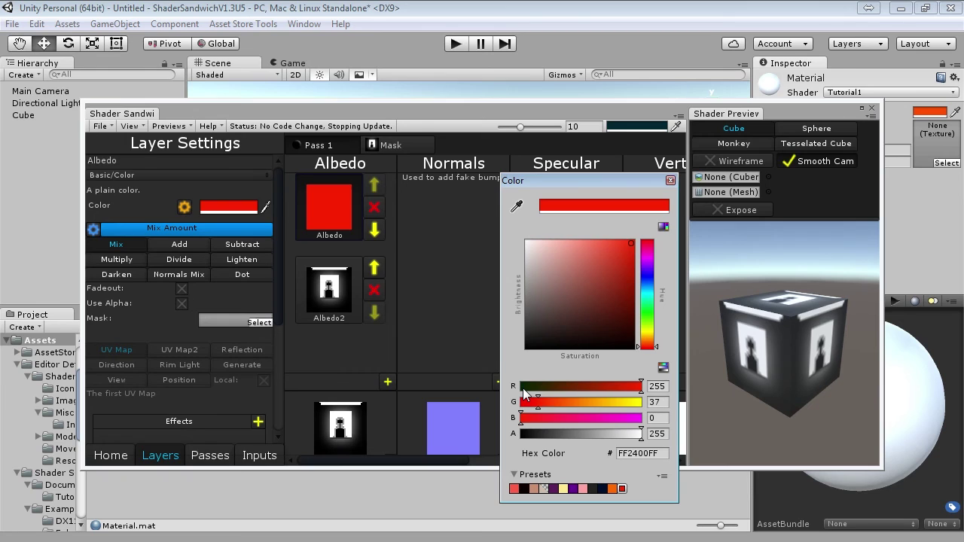
{"action": "left_click_drag", "start_coordinate": [525, 392], "coordinate": [645, 389]}
{"action": "left_click", "coordinate": [670, 181]}
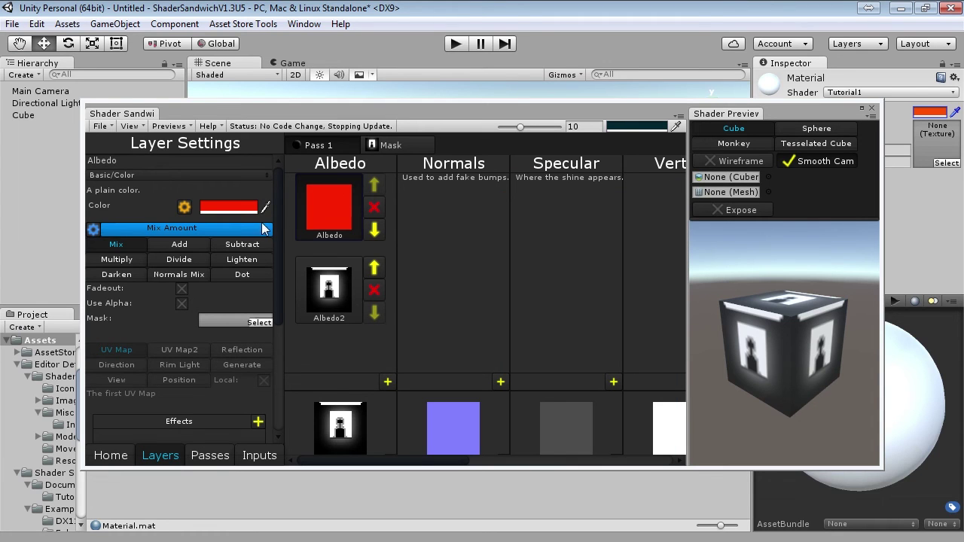
{"action": "left_click", "coordinate": [332, 288]}
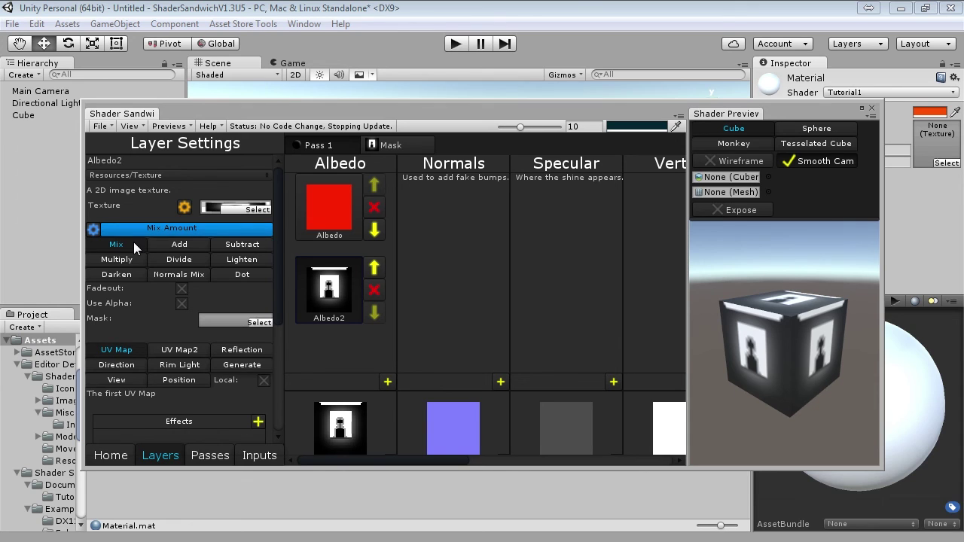
Step: Multiply the Albedo2 texture layer over the Albedo colour and make that colour orange
{"action": "mouse_move", "coordinate": [269, 229]}
{"action": "left_mouse_down"}
{"action": "mouse_move", "coordinate": [101, 238]}
{"action": "mouse_move", "coordinate": [251, 240]}
{"action": "mouse_move", "coordinate": [92, 235]}
{"action": "mouse_move", "coordinate": [257, 237]}
{"action": "left_mouse_up"}
{"action": "left_click", "coordinate": [117, 259]}
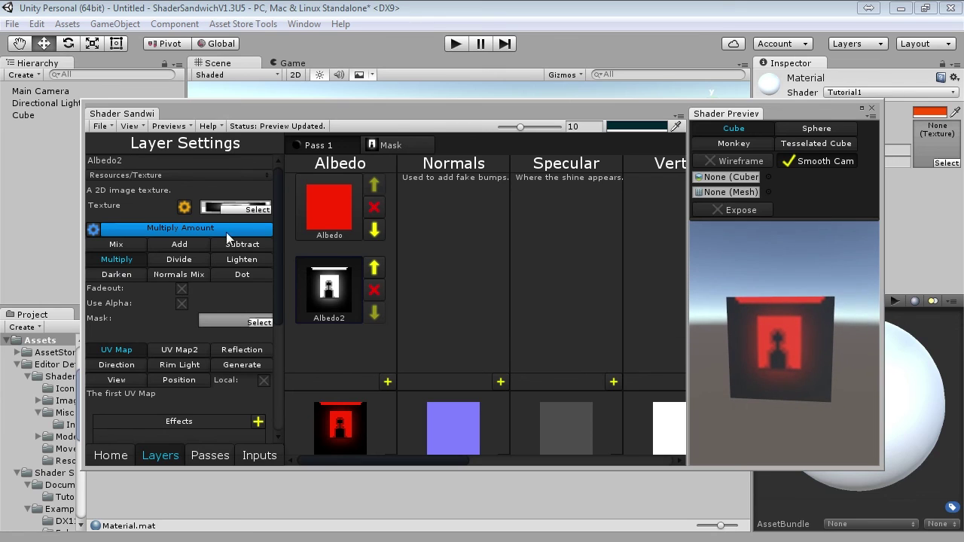
{"action": "left_click", "coordinate": [315, 211]}
{"action": "left_click_drag", "start_coordinate": [647, 275], "coordinate": [652, 342]}
{"action": "left_click_drag", "start_coordinate": [715, 337], "coordinate": [732, 340]}
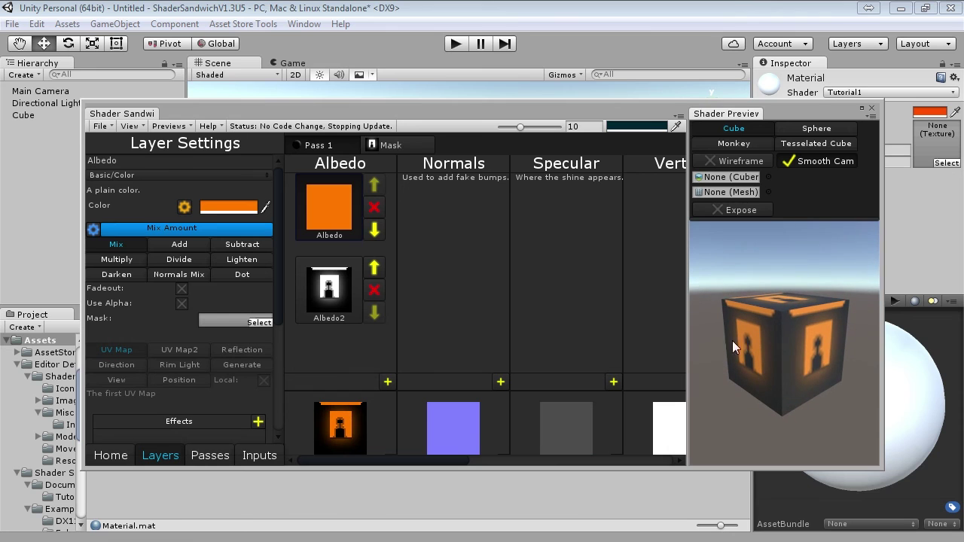
Step: Save the shader and assign the mask texture to the material's Albedo2 texture slot
{"action": "left_click", "coordinate": [102, 125]}
{"action": "left_click", "coordinate": [107, 183]}
{"action": "left_click_drag", "start_coordinate": [598, 120], "coordinate": [416, 392]}
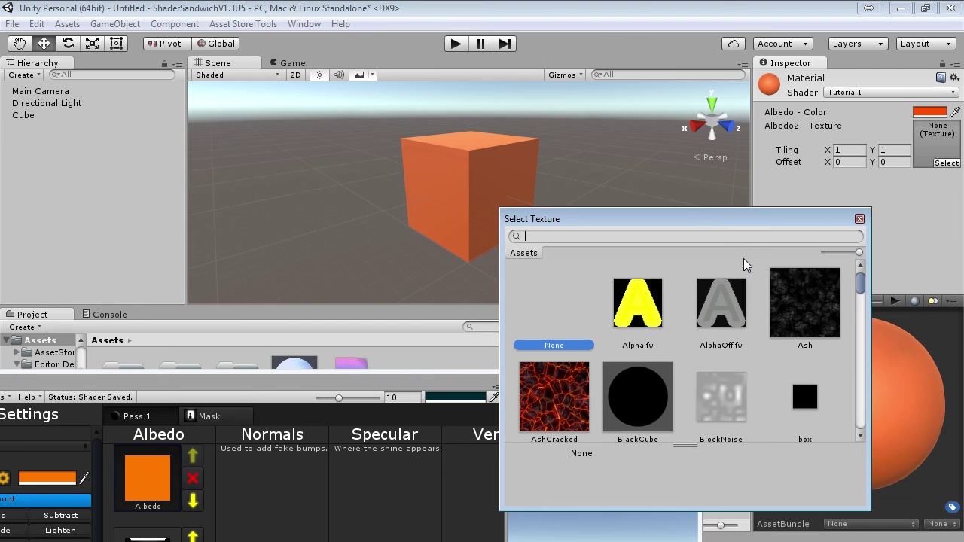
{"action": "type", "text": "mask"}
{"action": "double_click", "coordinate": [638, 303]}
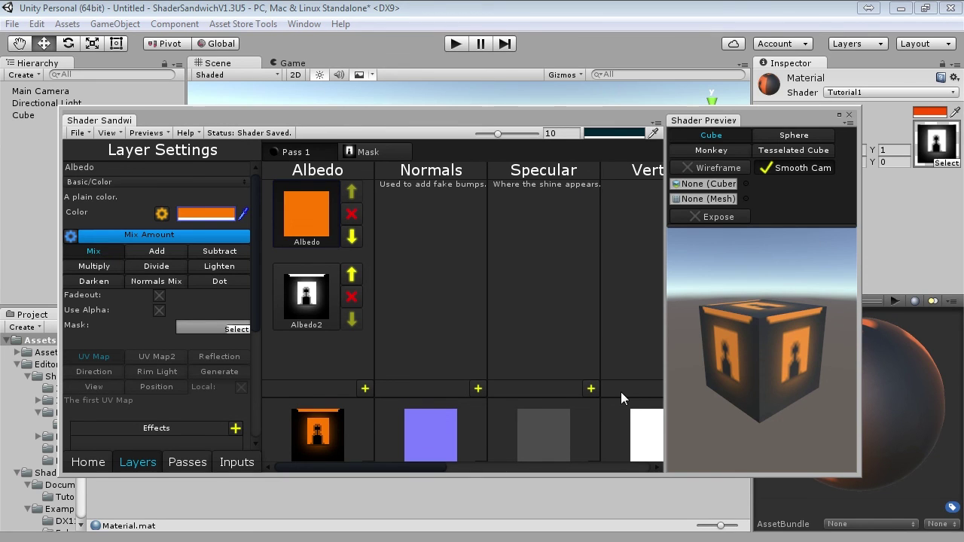
Step: Add a Specular colour layer and set it to white after briefly trying black
{"action": "left_click", "coordinate": [592, 389]}
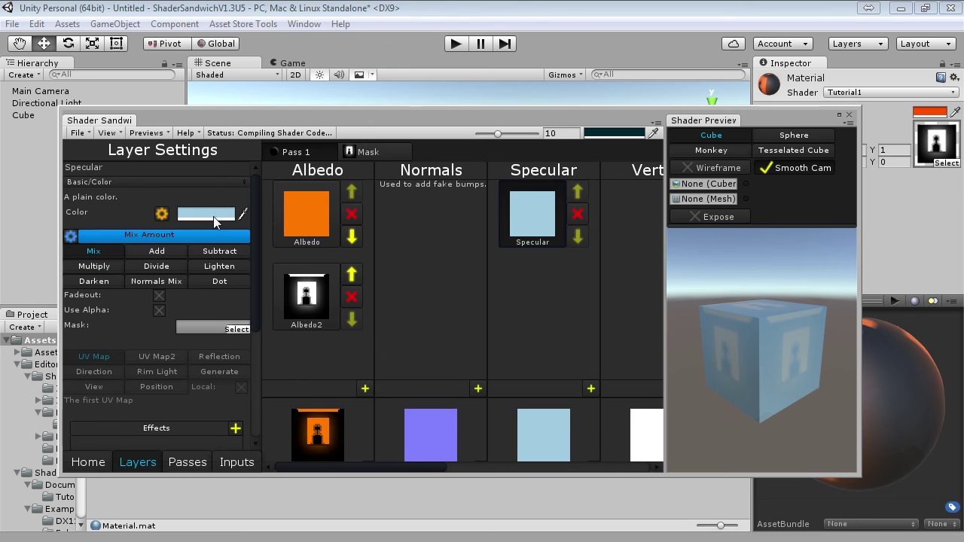
{"action": "left_click", "coordinate": [213, 216]}
{"action": "mouse_move", "coordinate": [531, 253]}
{"action": "left_mouse_down"}
{"action": "mouse_move", "coordinate": [534, 340]}
{"action": "mouse_move", "coordinate": [525, 241]}
{"action": "left_mouse_up"}
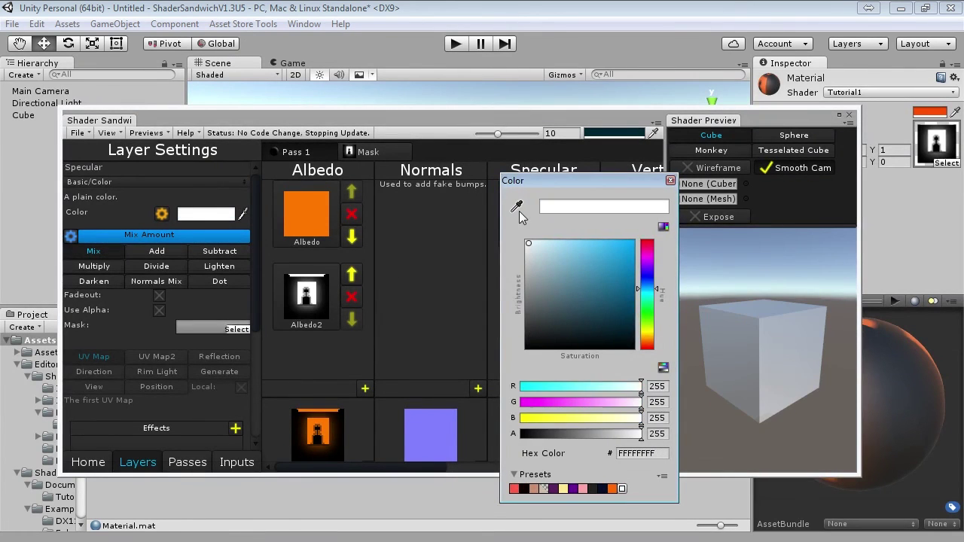
{"action": "left_click", "coordinate": [764, 356]}
{"action": "left_click_drag", "start_coordinate": [765, 355], "coordinate": [825, 344]}
{"action": "left_click", "coordinate": [217, 213]}
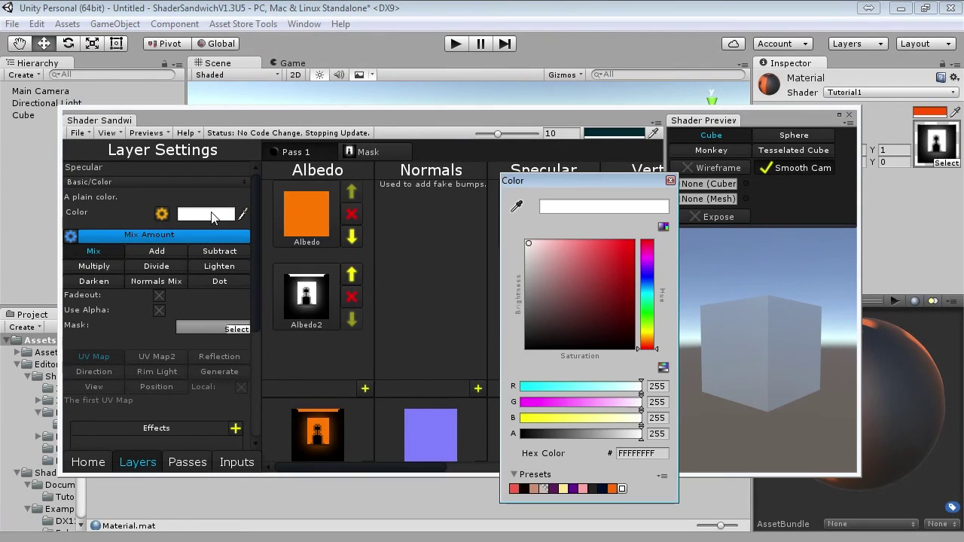
{"action": "left_click_drag", "start_coordinate": [535, 281], "coordinate": [532, 348]}
{"action": "left_click", "coordinate": [777, 356]}
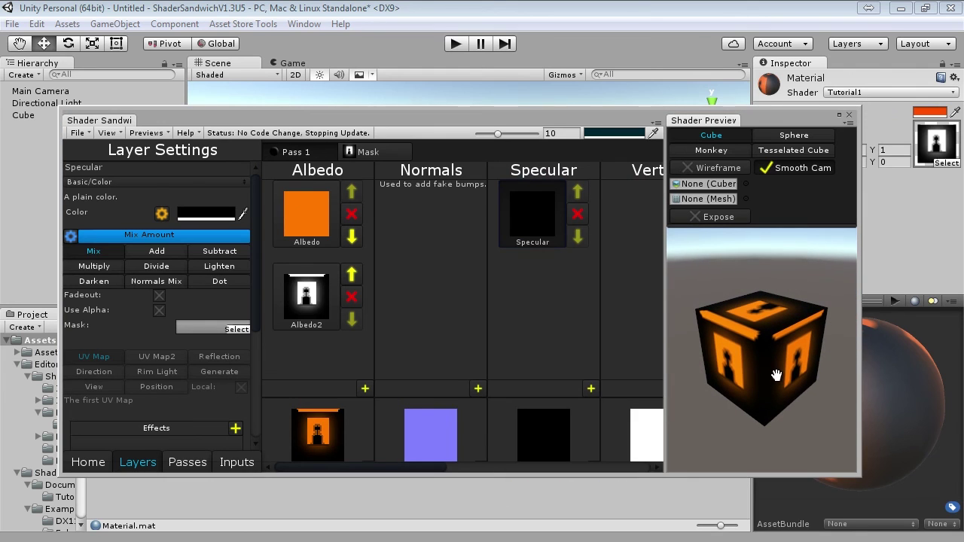
{"action": "left_click", "coordinate": [207, 215]}
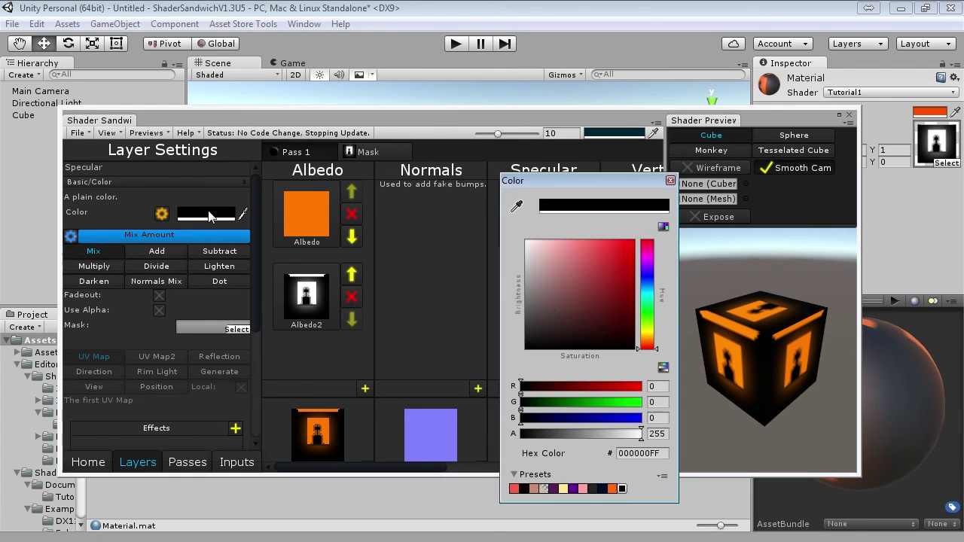
{"action": "left_click", "coordinate": [518, 212]}
{"action": "left_click", "coordinate": [786, 349]}
{"action": "left_click_drag", "start_coordinate": [786, 349], "coordinate": [721, 358]}
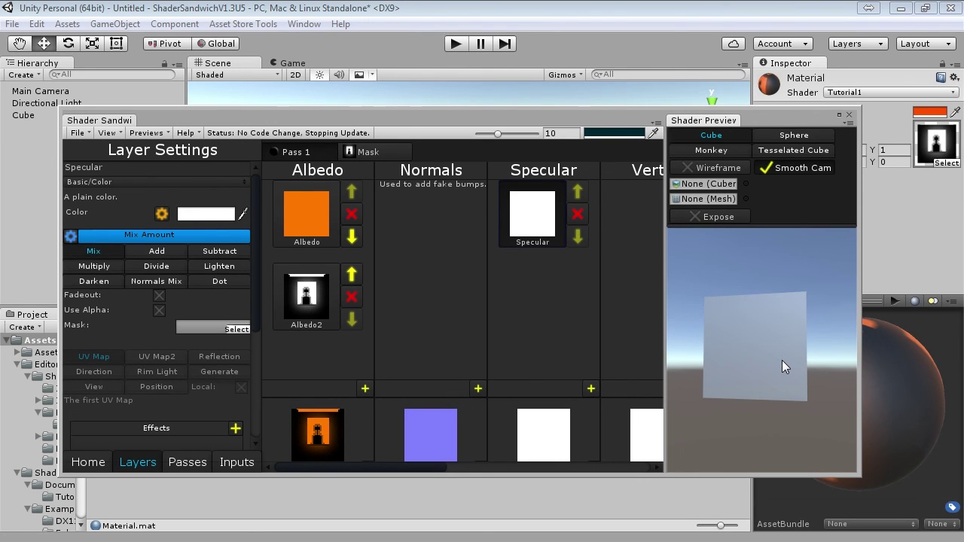
Step: Save the shader and move the editor down to reveal the scene
{"action": "left_click", "coordinate": [79, 133]}
{"action": "left_click", "coordinate": [92, 187]}
{"action": "left_click_drag", "start_coordinate": [628, 118], "coordinate": [468, 470]}
Step: Set the material's Specular colour to black and its Albedo colour to yellow-orange FFAE00
{"action": "left_click", "coordinate": [929, 180]}
{"action": "left_click_drag", "start_coordinate": [562, 273], "coordinate": [527, 348]}
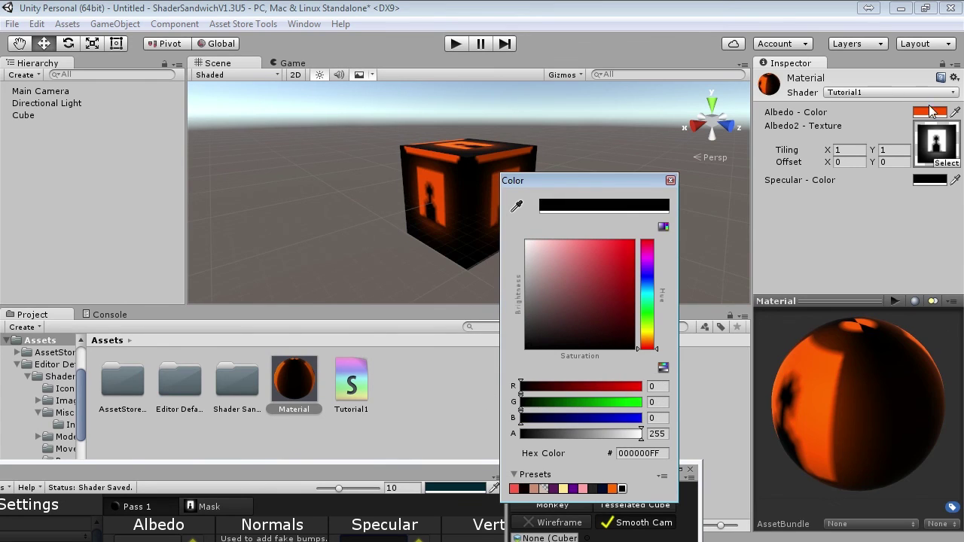
{"action": "left_click", "coordinate": [611, 488]}
{"action": "mouse_move", "coordinate": [638, 316]}
{"action": "left_mouse_down"}
{"action": "mouse_move", "coordinate": [644, 277]}
{"action": "mouse_move", "coordinate": [646, 331]}
{"action": "left_mouse_up"}
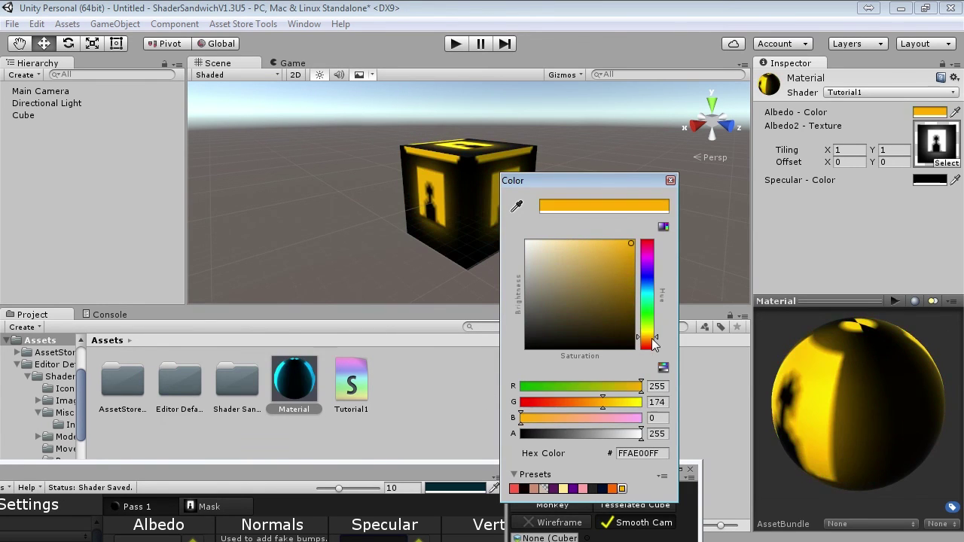
Step: Preview the icon and Height Mapped textures in Albedo2, then cancel to keep the original
{"action": "left_click", "coordinate": [947, 163]}
{"action": "left_click", "coordinate": [637, 345]}
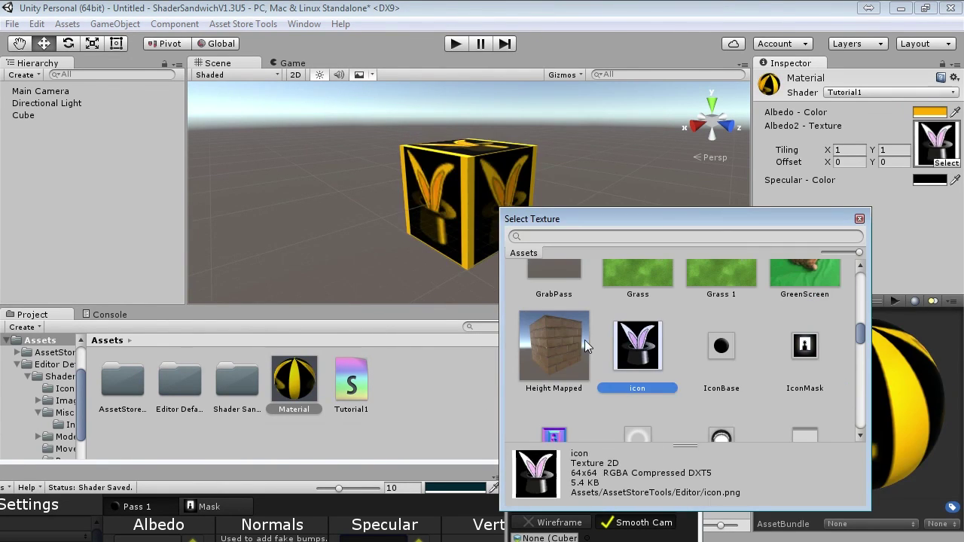
{"action": "left_click", "coordinate": [554, 345]}
{"action": "key", "text": "Escape"}
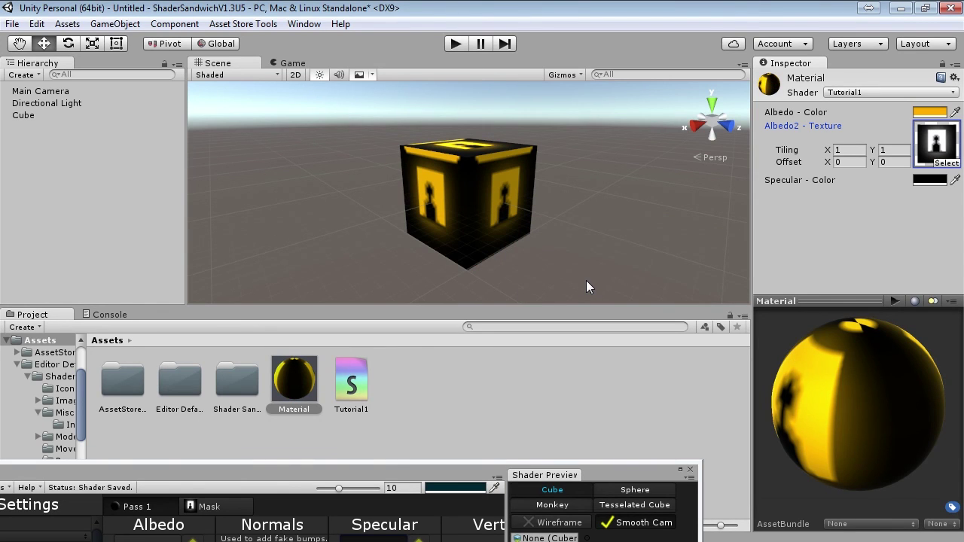